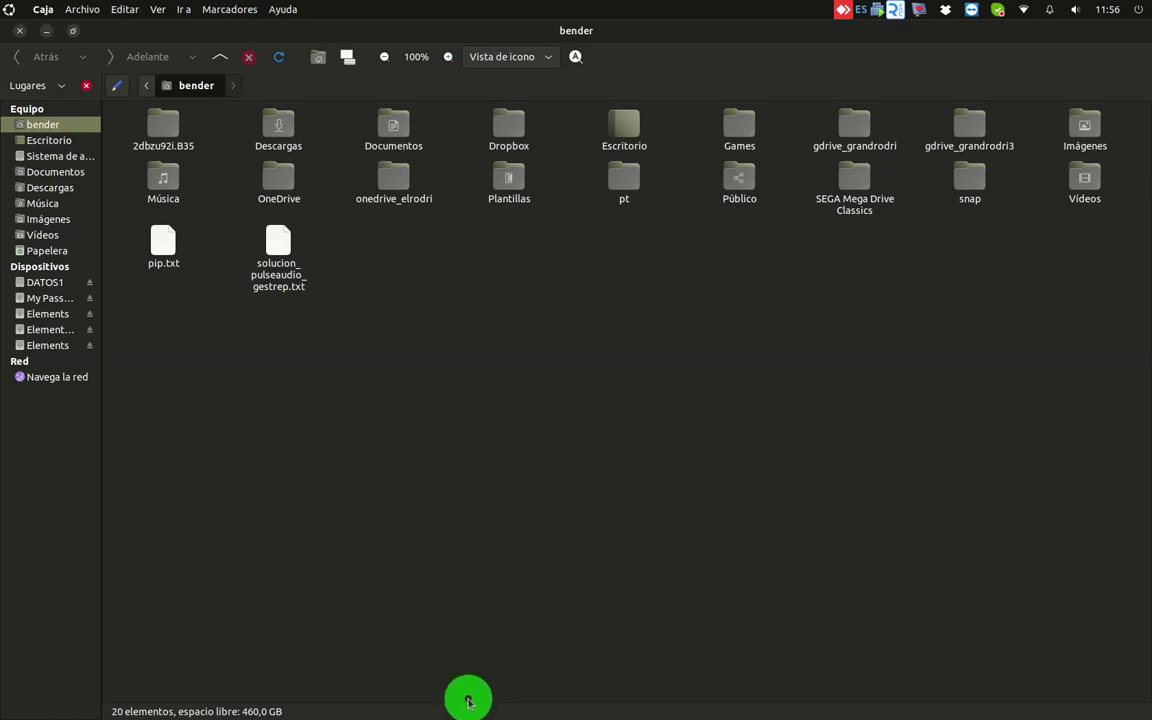
Switch to VMware Workstation and bring up the running Ubuntu MATE 23.10 virtual machine
mouse_move(463, 715)
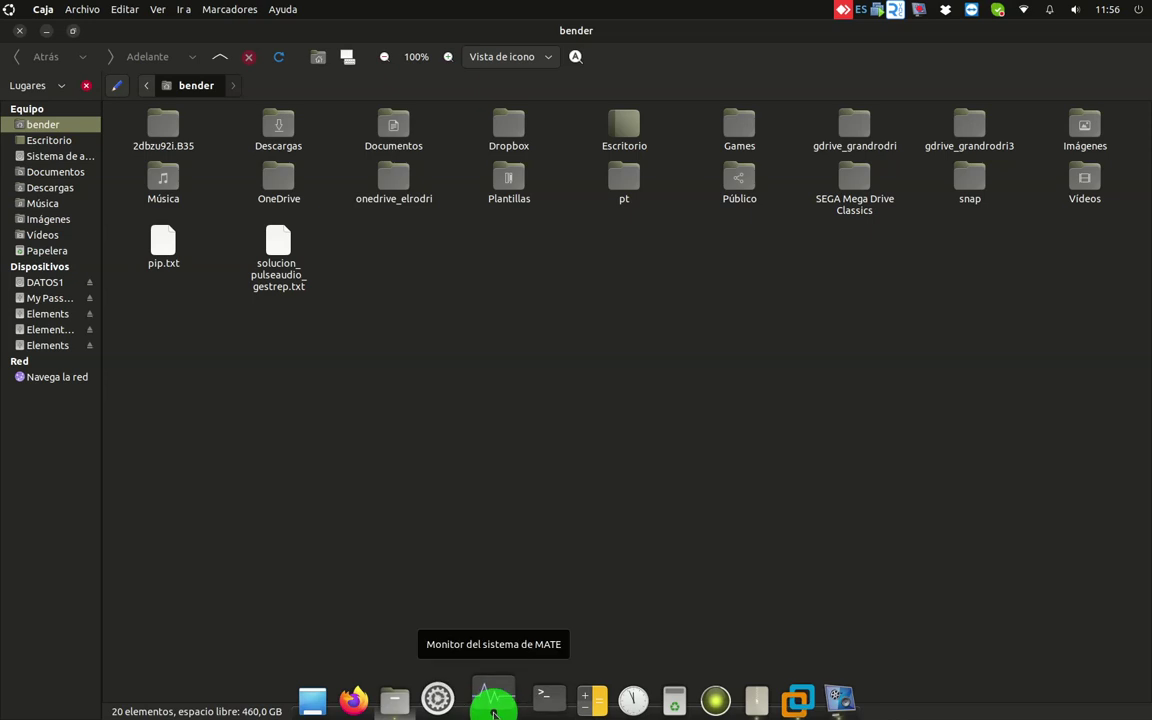
left_click(797, 700)
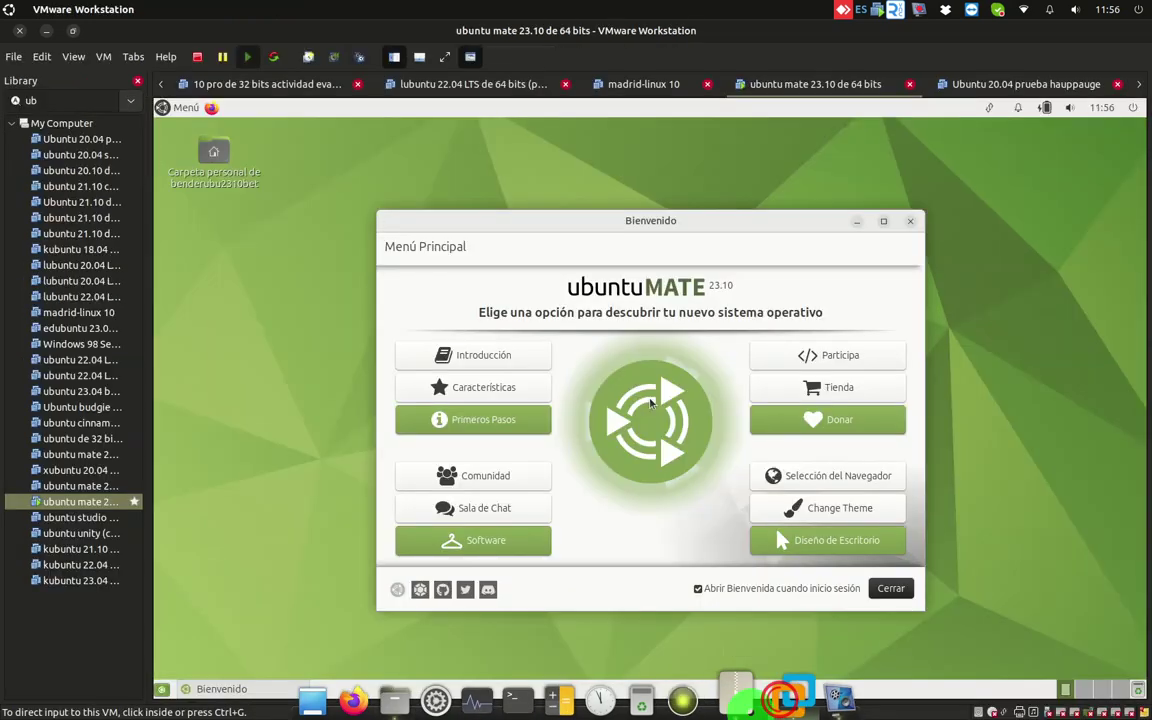
left_click(702, 632)
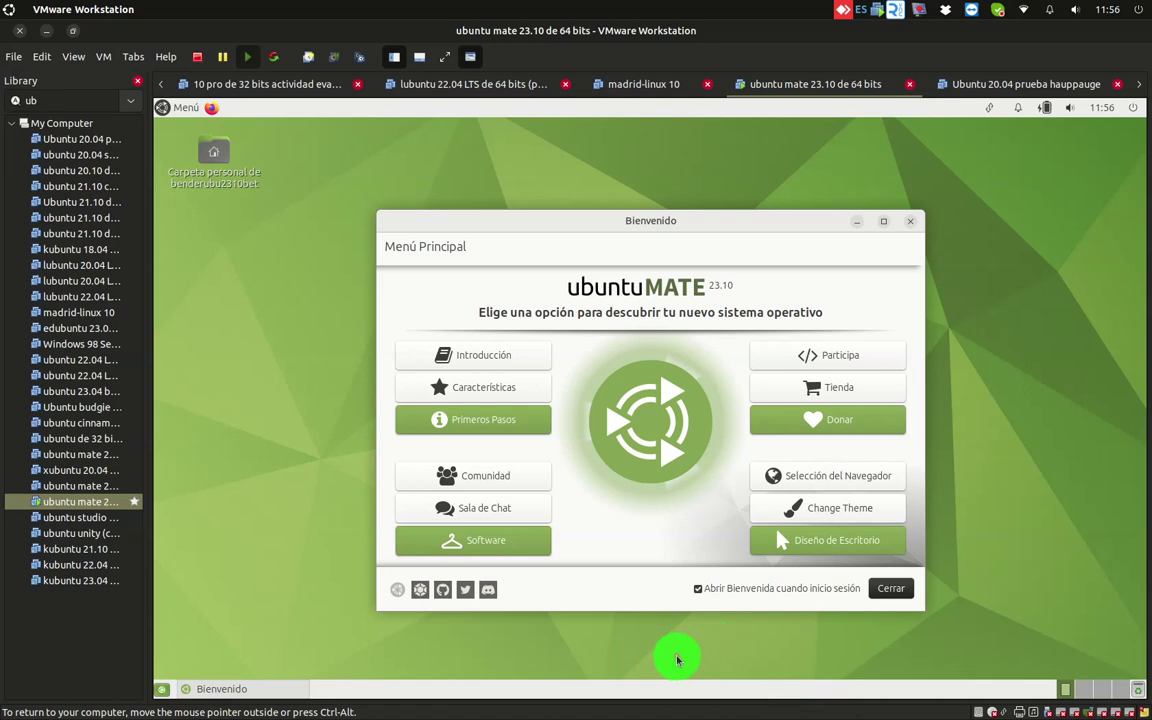
key("ctrl+alt")
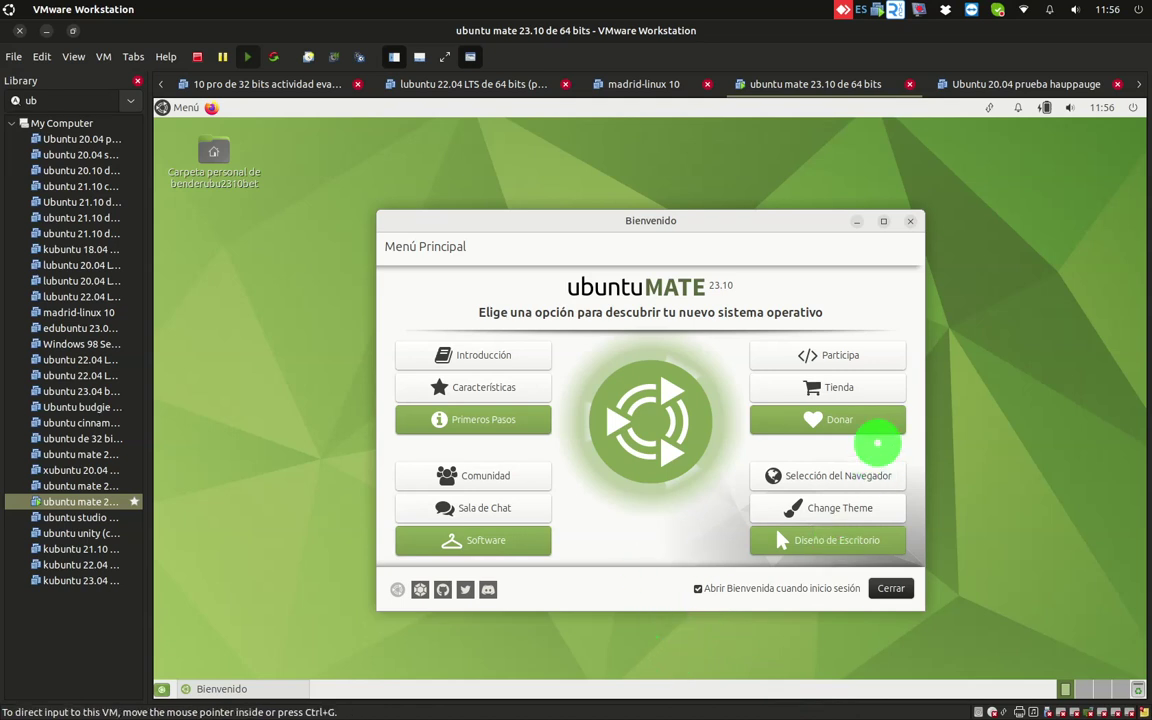
Minimise the Bienvenido window in the virtual machine and open a terminal there
left_click(867, 275)
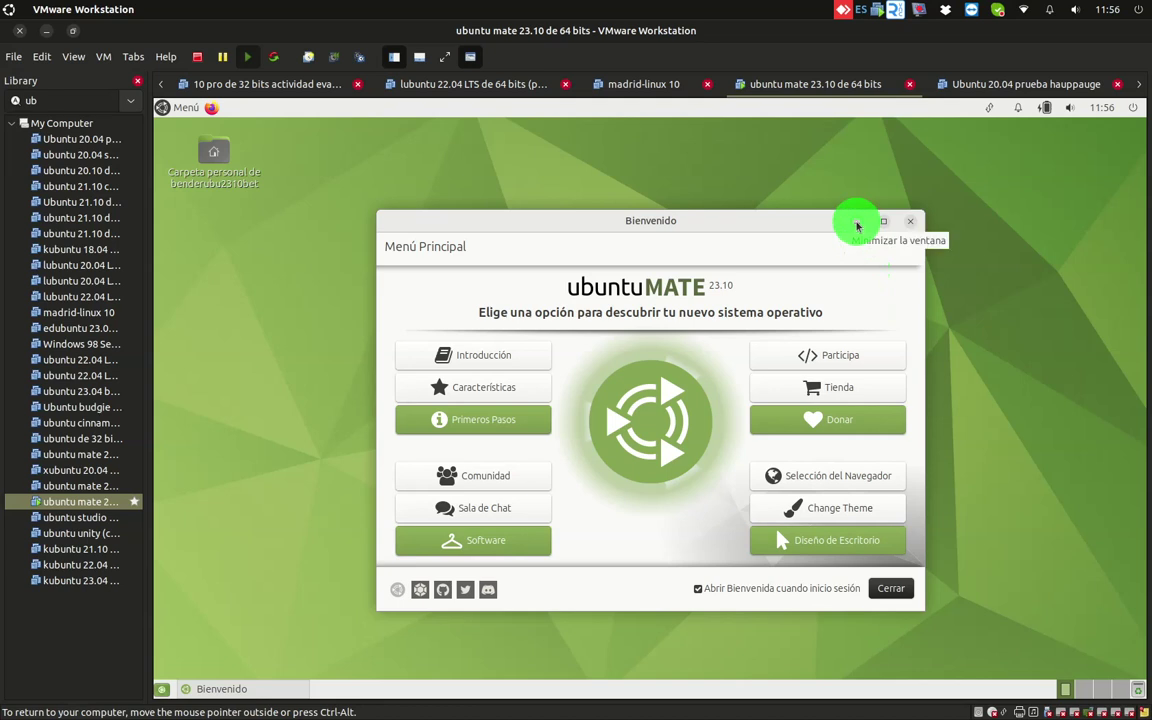
left_click(857, 222)
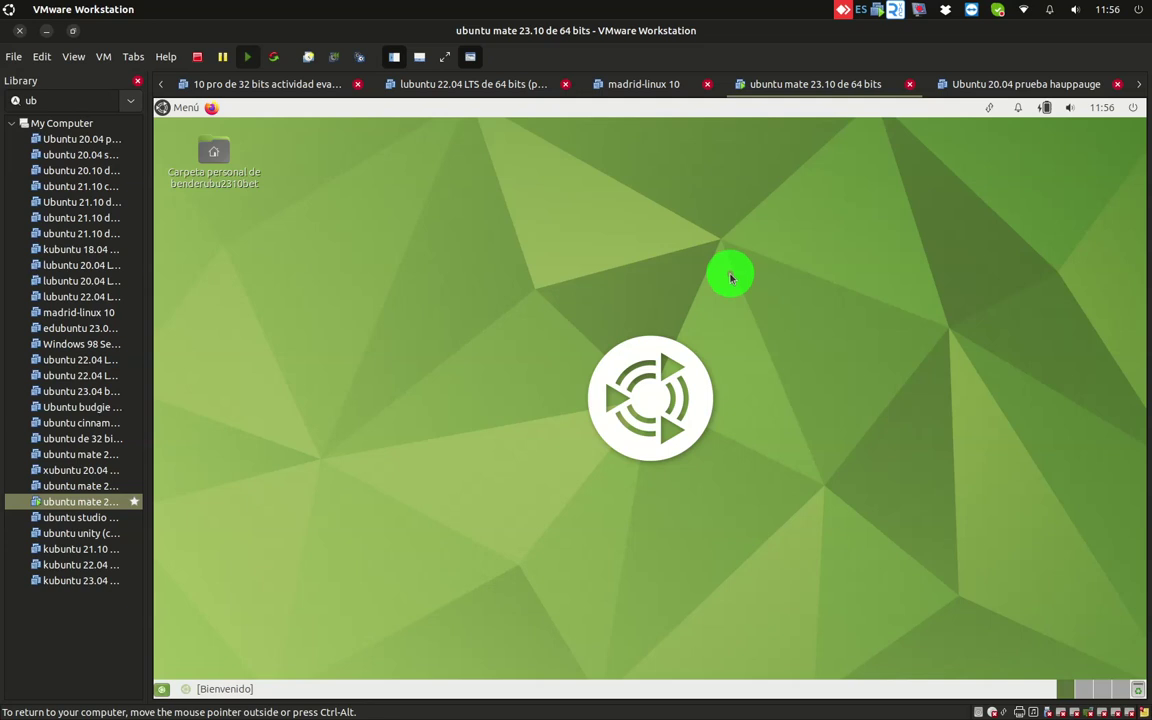
key("ctrl+alt+t")
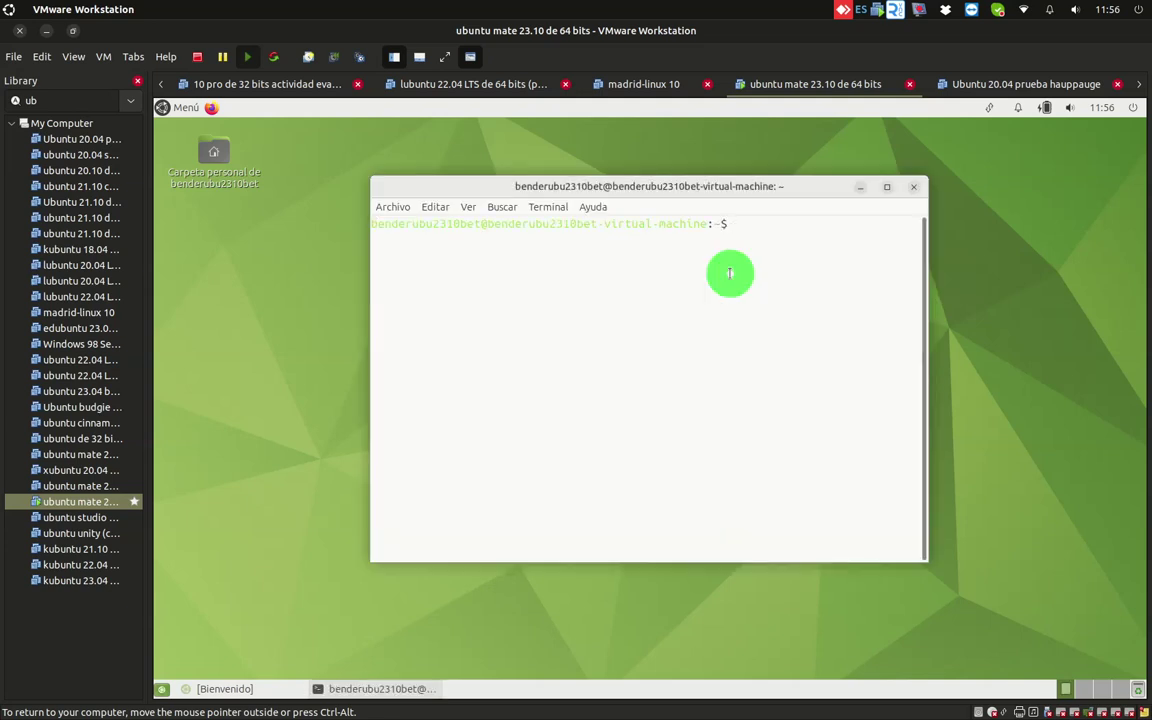
type("sudo apt-get clean")
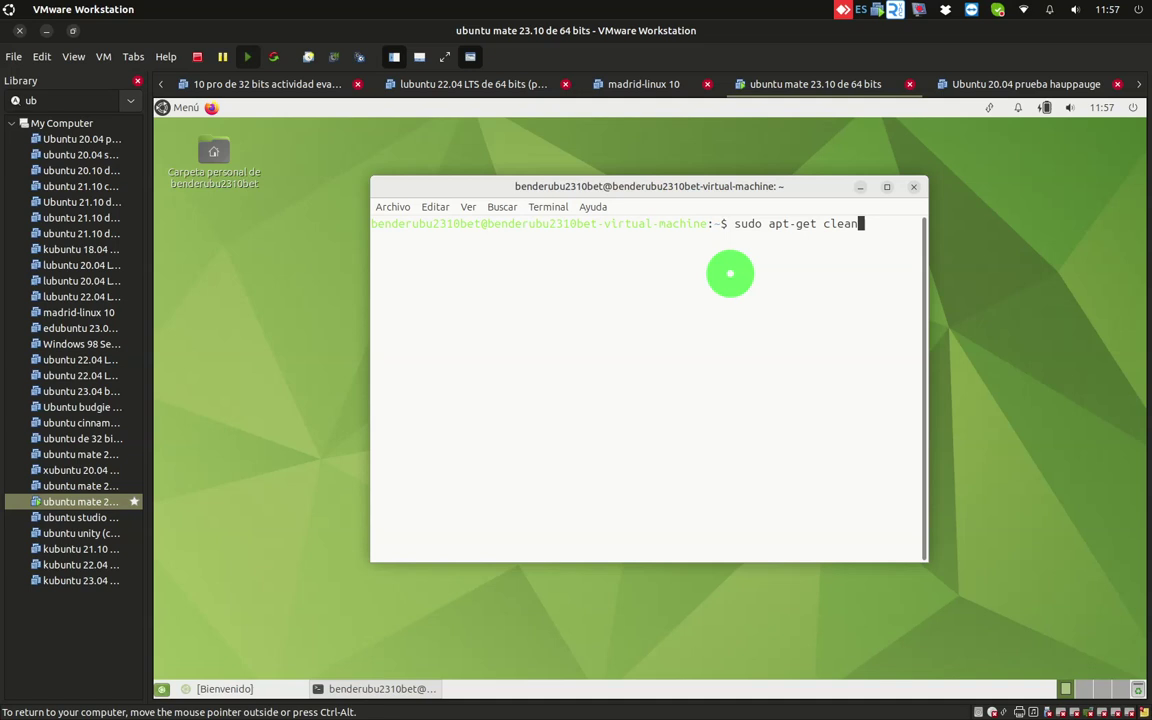
key("BackSpace")
key("BackSpace")
key("BackSpace")
key("BackSpace")
key("BackSpace")
key("BackSpace")
key("BackSpace")
key("BackSpace")
key("BackSpace")
key("BackSpace")
key("BackSpace")
key("BackSpace")
key("BackSpace")
key("BackSpace")
key("BackSpace")
key("BackSpace")
key("BackSpace")
key("BackSpace")
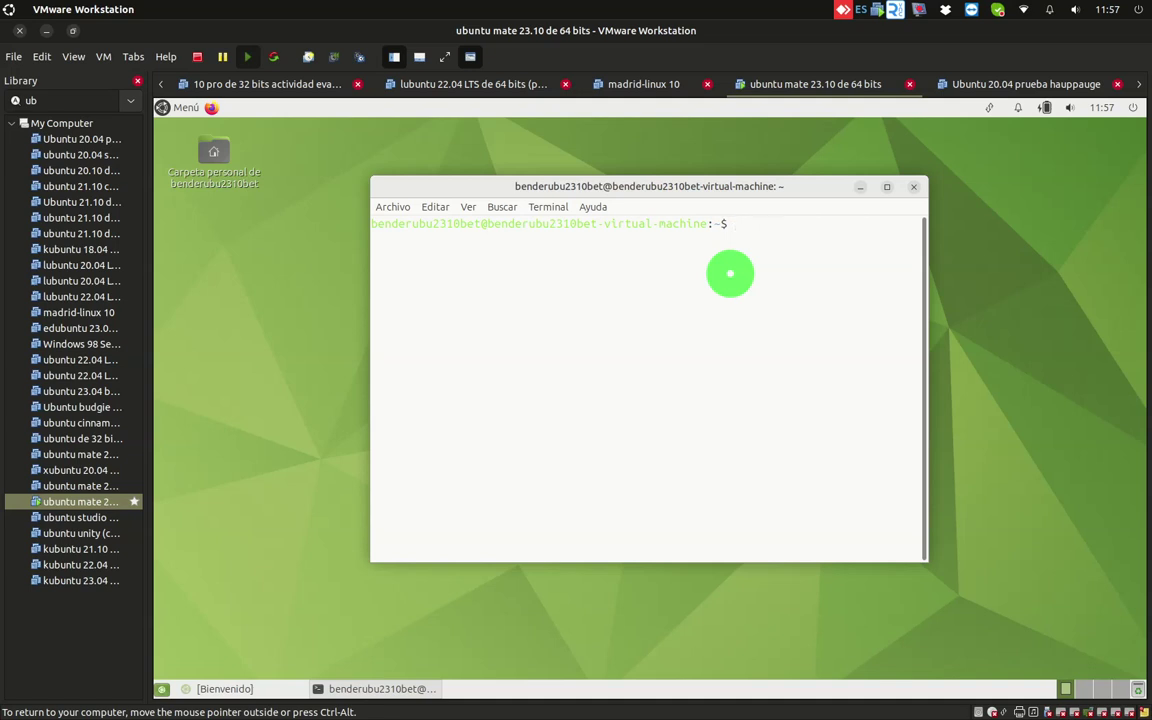
Change the terminal's working directory to /var/cache/apt/
type("cd /var/lib/co")
key("Tab")
key("Tab")
key("BackSpace")
key("BackSpace")
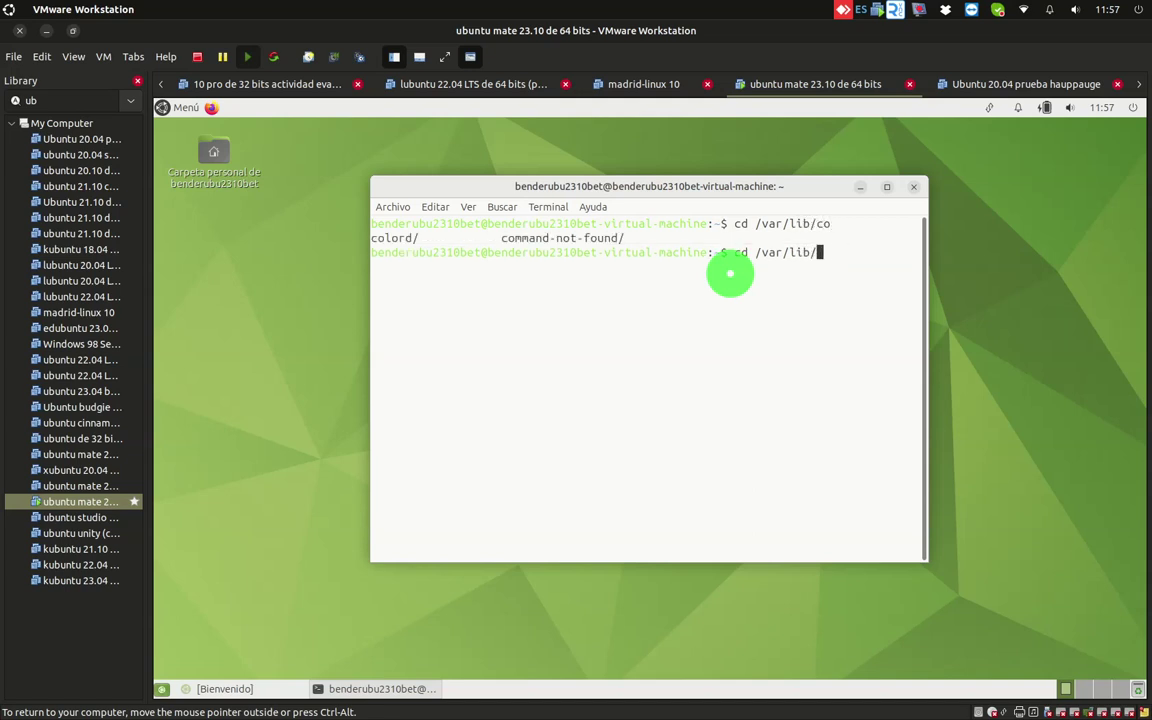
key("BackSpace")
key("BackSpace")
key("BackSpace")
key("BackSpace")
type("cache/")
key("Tab")
key("Tab")
type("a")
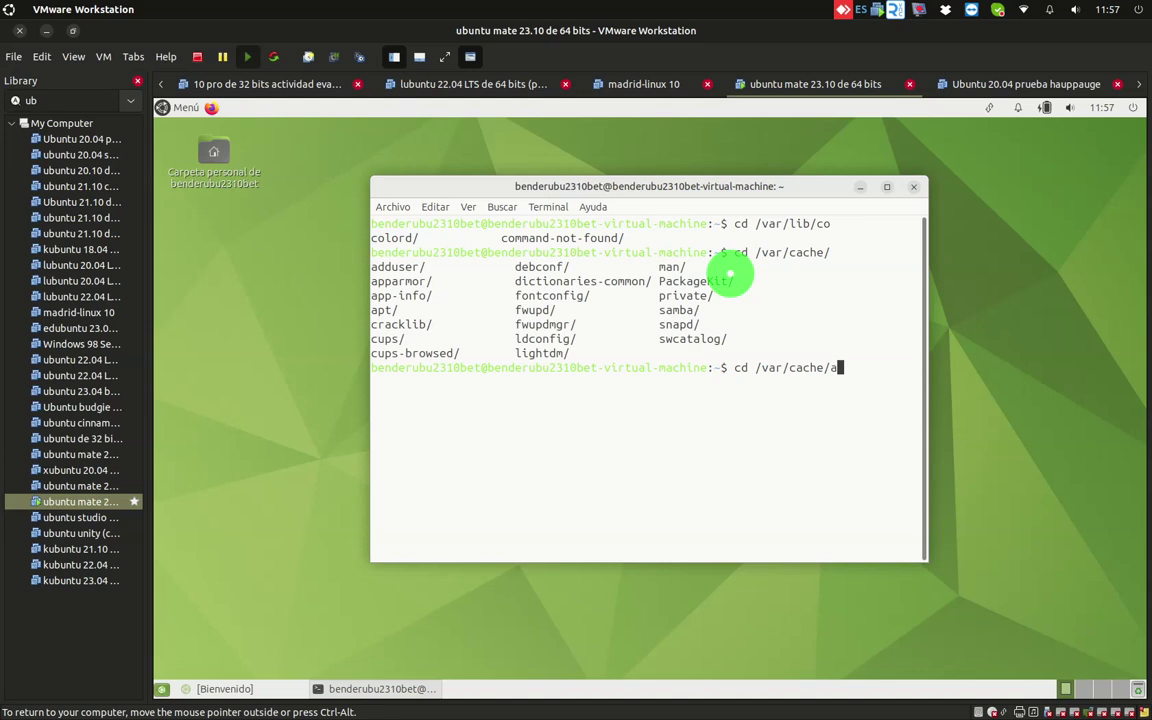
key("Tab")
key("Tab")
type("pt")
key("Tab")
key("Tab")
key("Return")
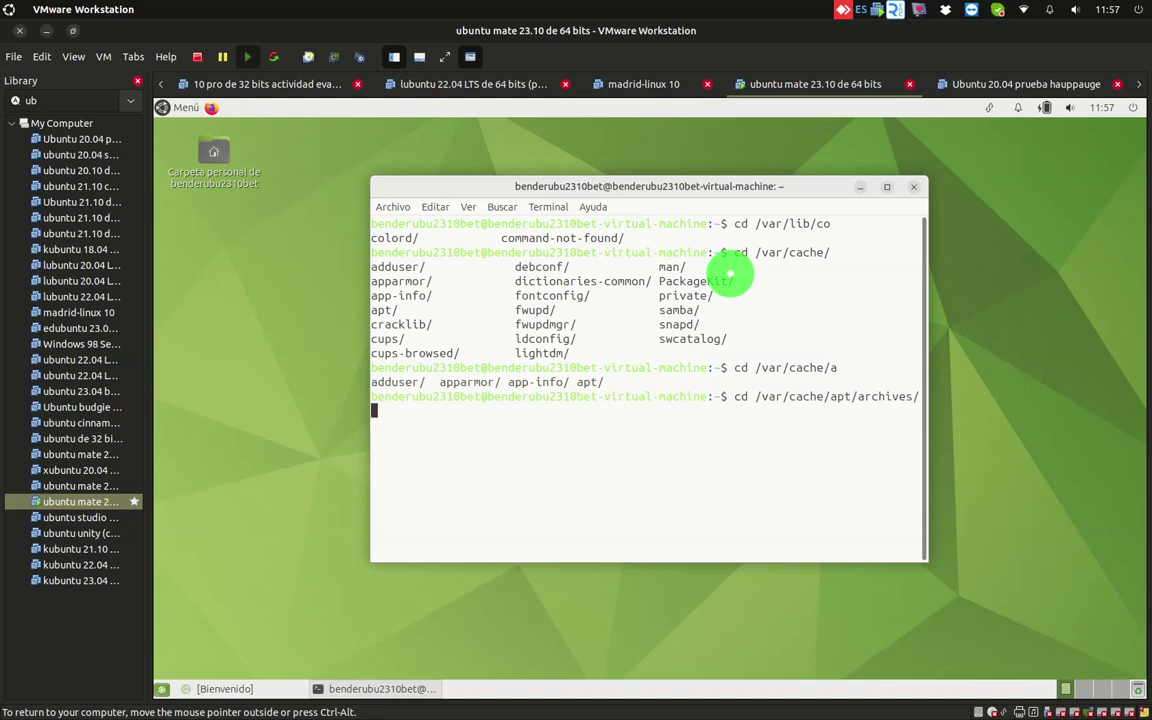
type("p")
key("Tab")
key("BackSpace")
key("BackSpace")
key("BackSpace")
key("BackSpace")
key("BackSpace")
key("BackSpace")
key("BackSpace")
key("BackSpace")
key("BackSpace")
key("BackSpace")
key("BackSpace")
key("BackSpace")
key("BackSpace")
key("BackSpace")
key("BackSpace")
key("BackSpace")
key("BackSpace")
key("Return")
List the contents of /var/cache/apt and of its archives subfolder, changing into archives with cd
type("dir")
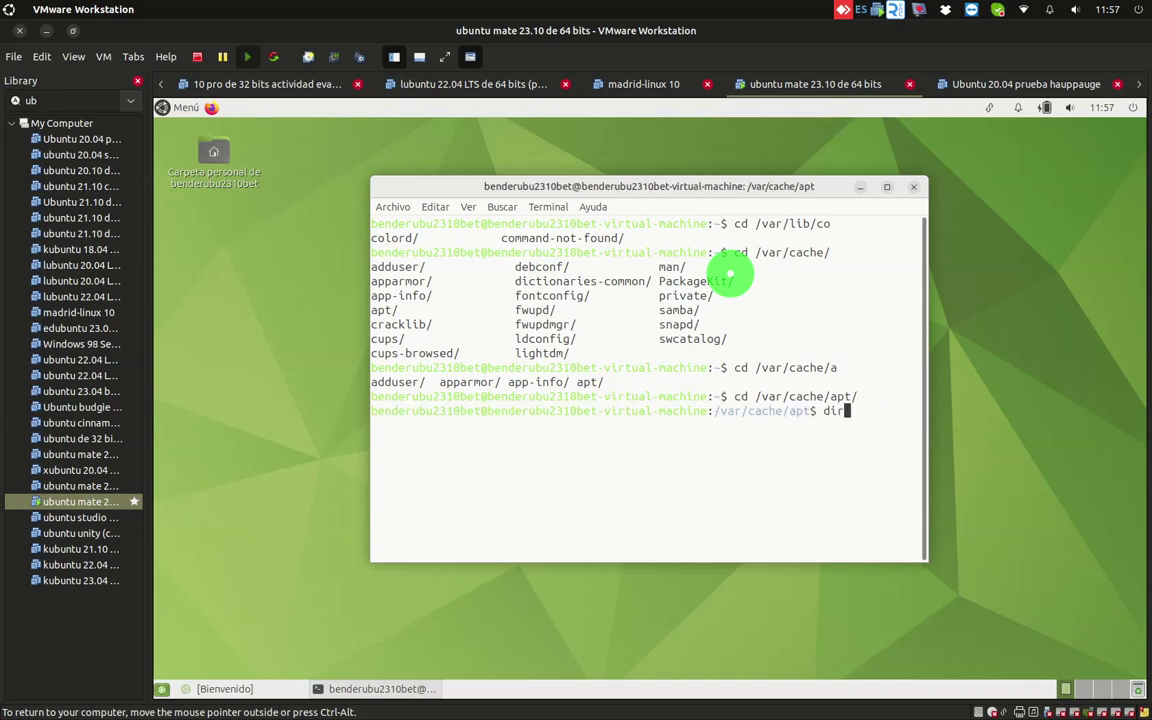
key("Return")
type("cd a")
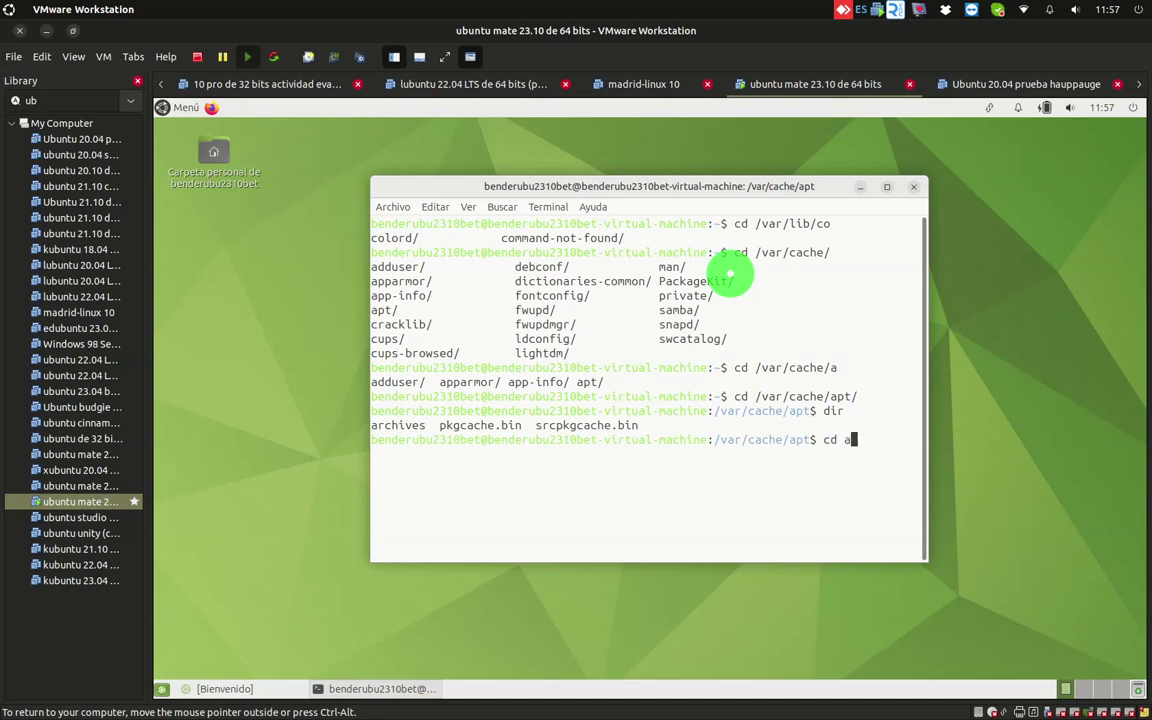
key("Tab")
key("Return")
type("dir")
key("Return")
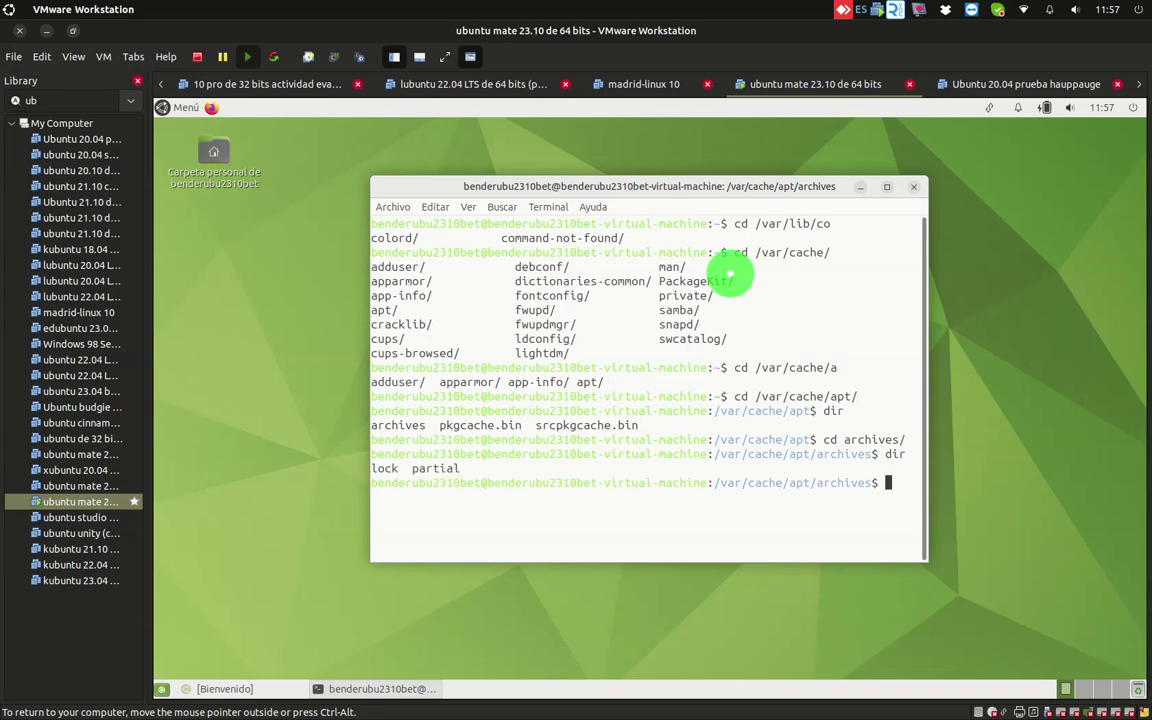
Try to enter the partial folder with cd and with sudo cd, supplying the sudo password
type("cd part")
key("Tab")
key("Return")
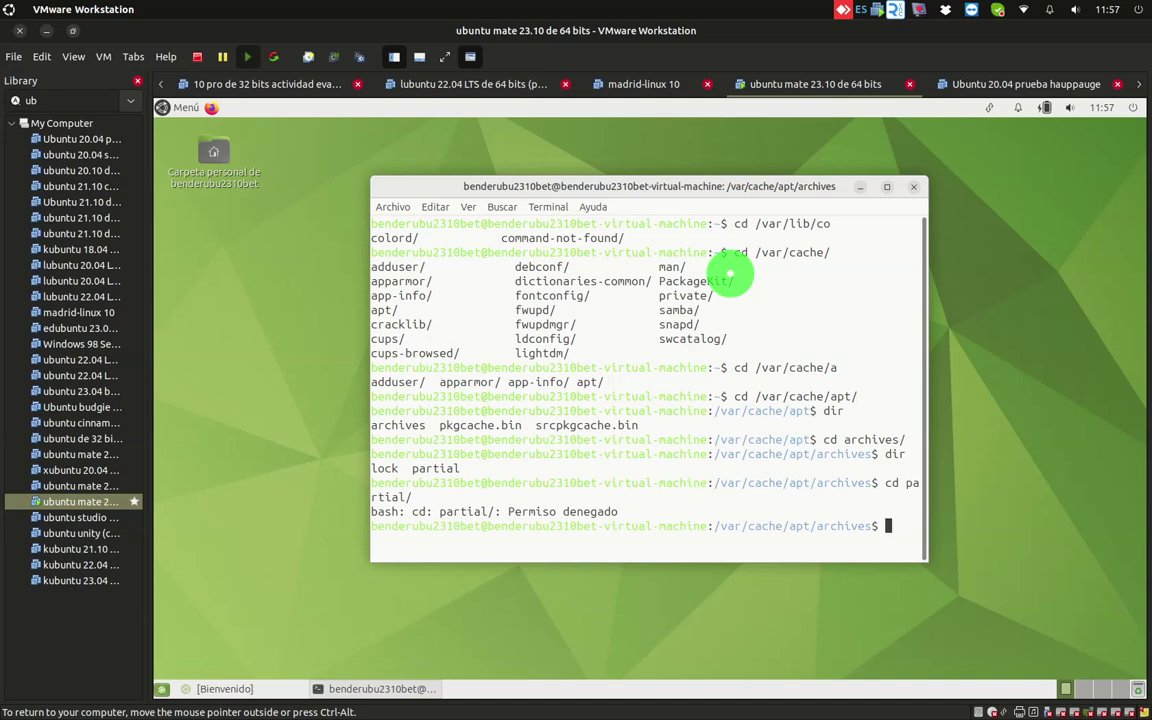
type("sudo cd partial")
key("Return")
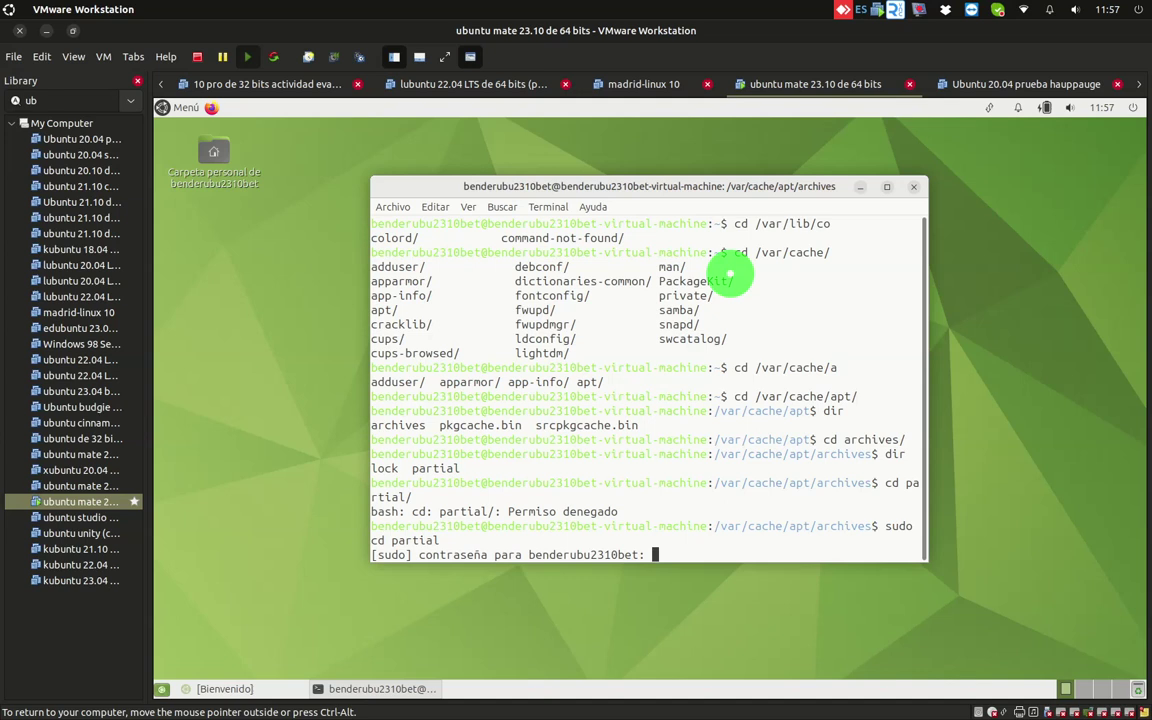
key("Return")
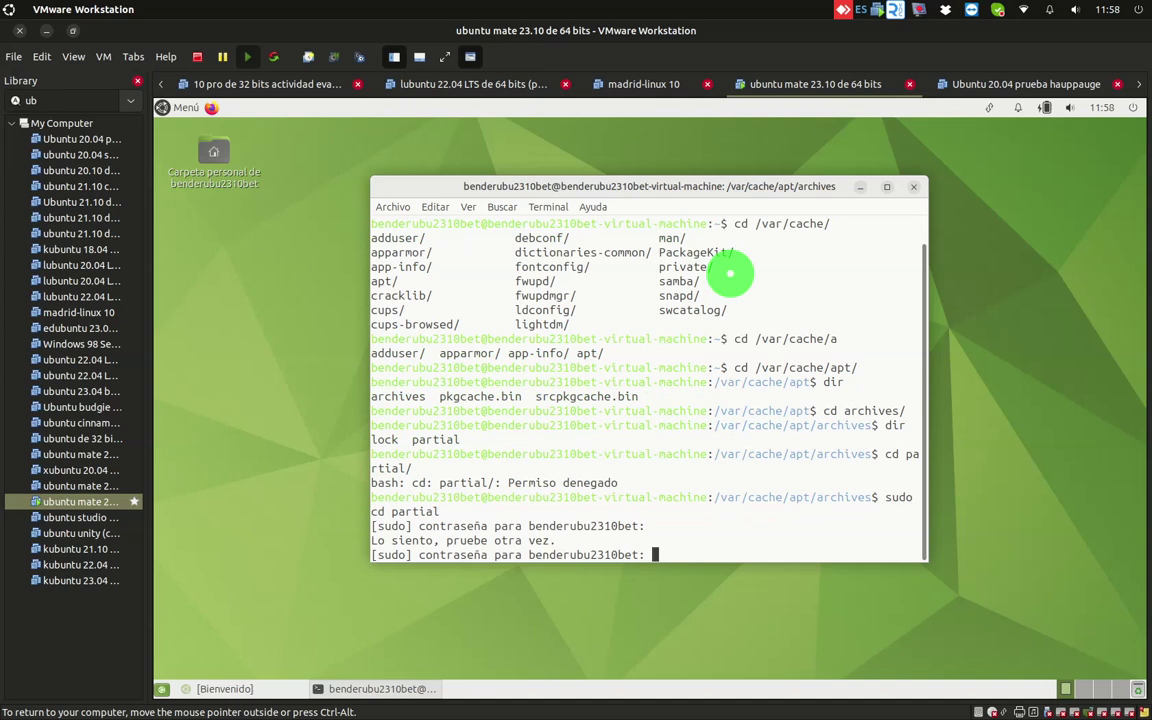
key("Return")
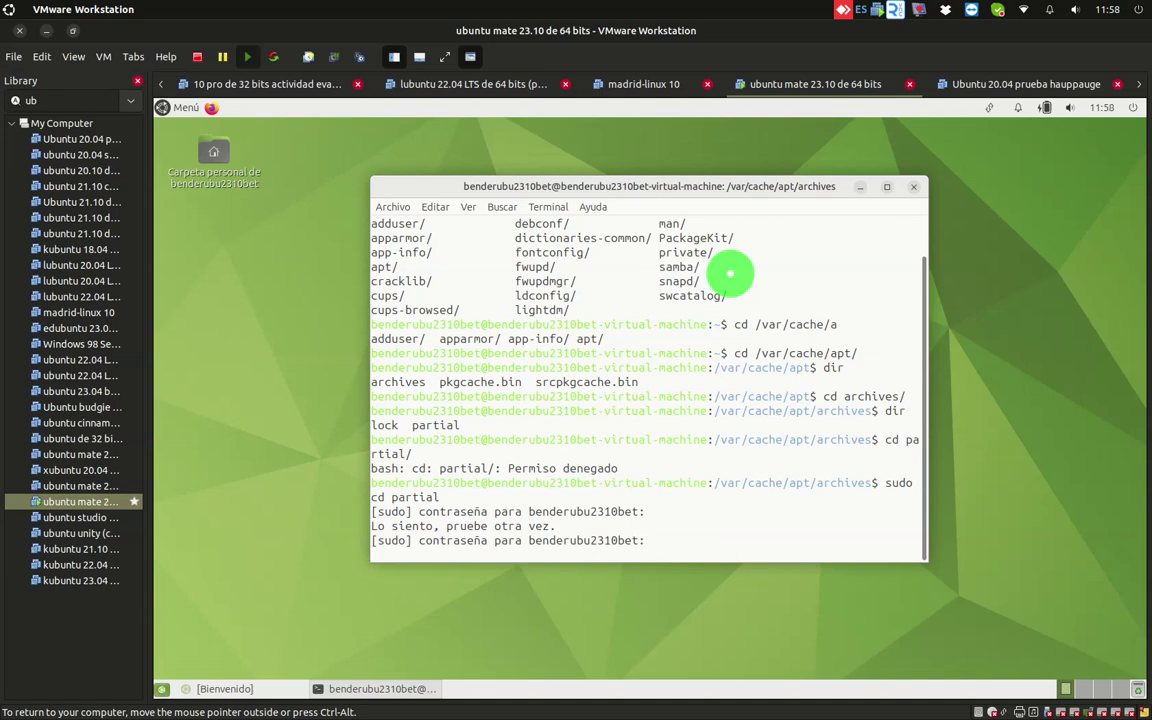
key("Return")
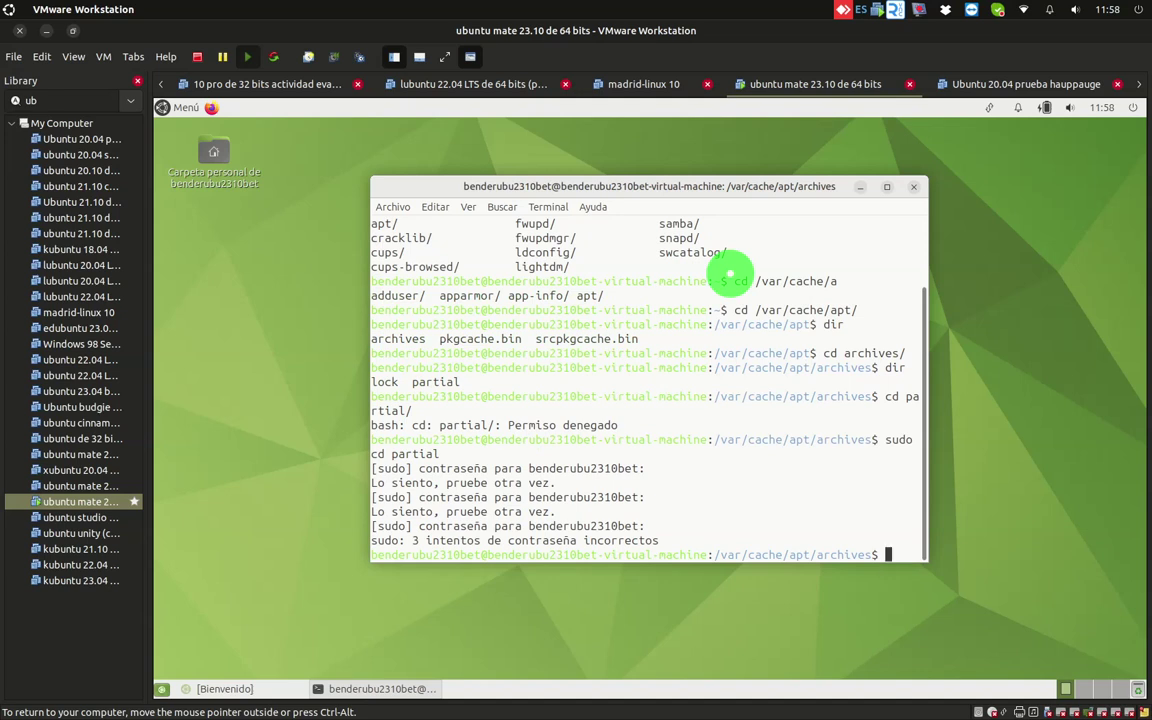
Return to the home directory and run sudo apt-get clean, authenticating with the sudo password
type("cd")
key("Return")
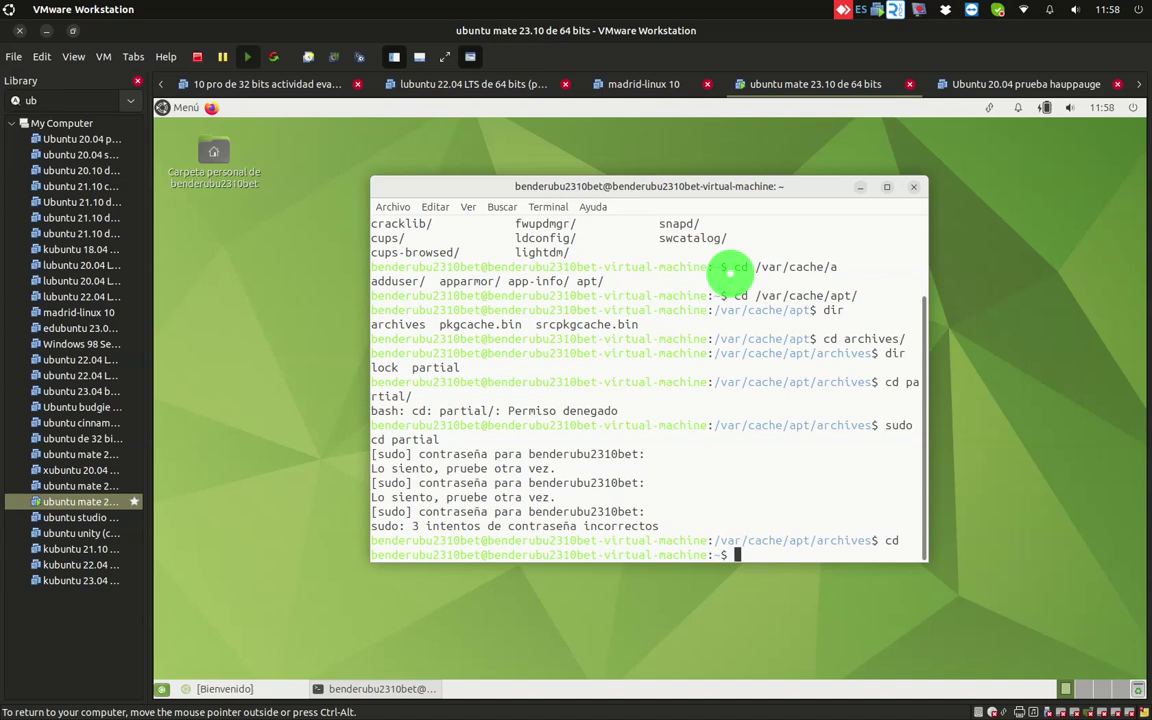
key("Up")
key("Up")
key("Up")
key("Up")
key("Up")
key("Up")
key("Up")
key("Down")
key("Down")
key("Down")
key("Down")
key("Down")
key("Down")
key("Down")
type("sudo apt-get clean")
key("Return")
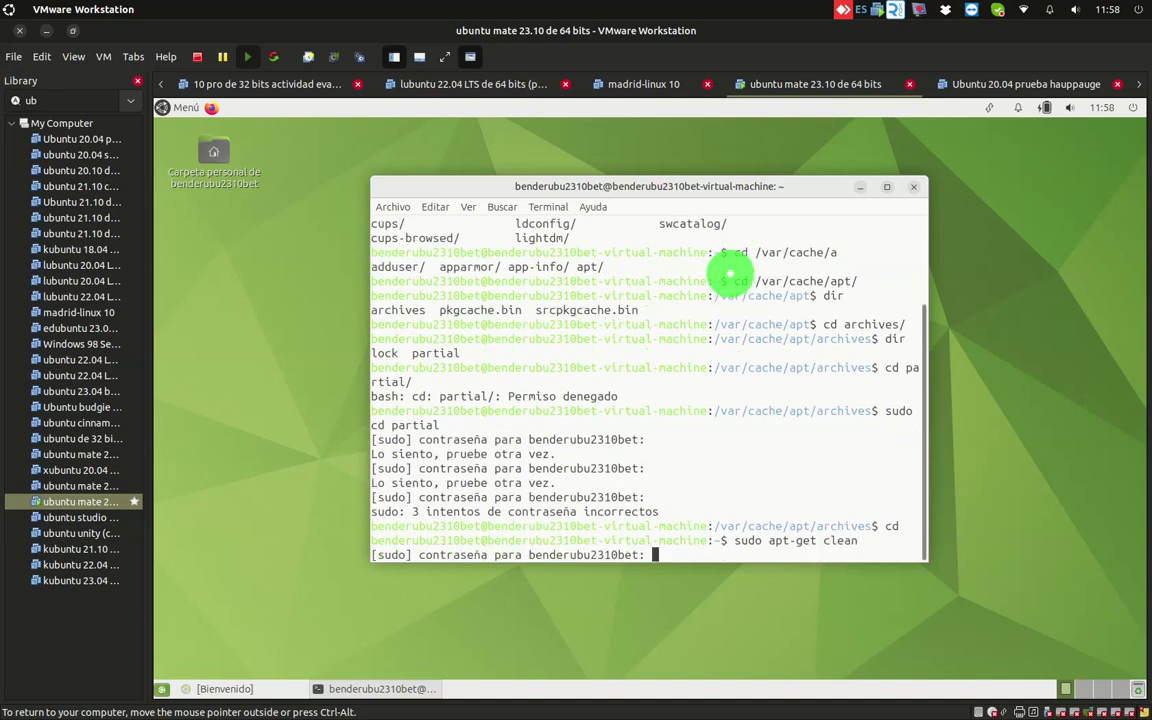
left_click(477, 57)
left_click(476, 58)
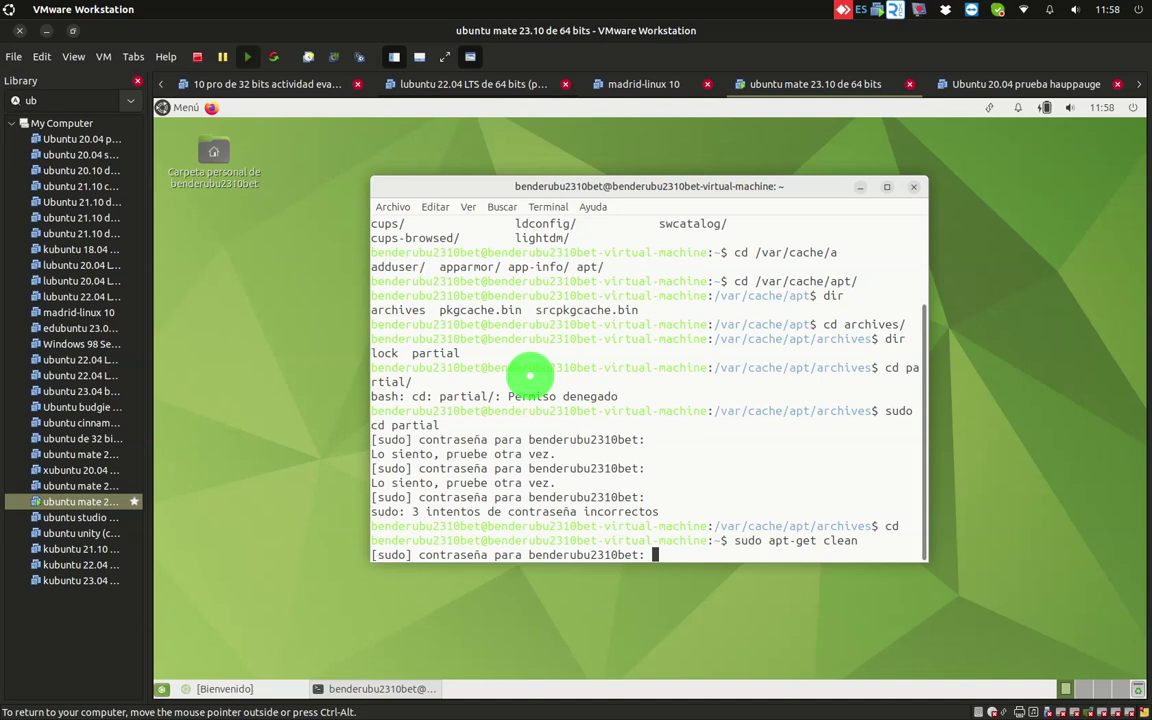
key("Return")
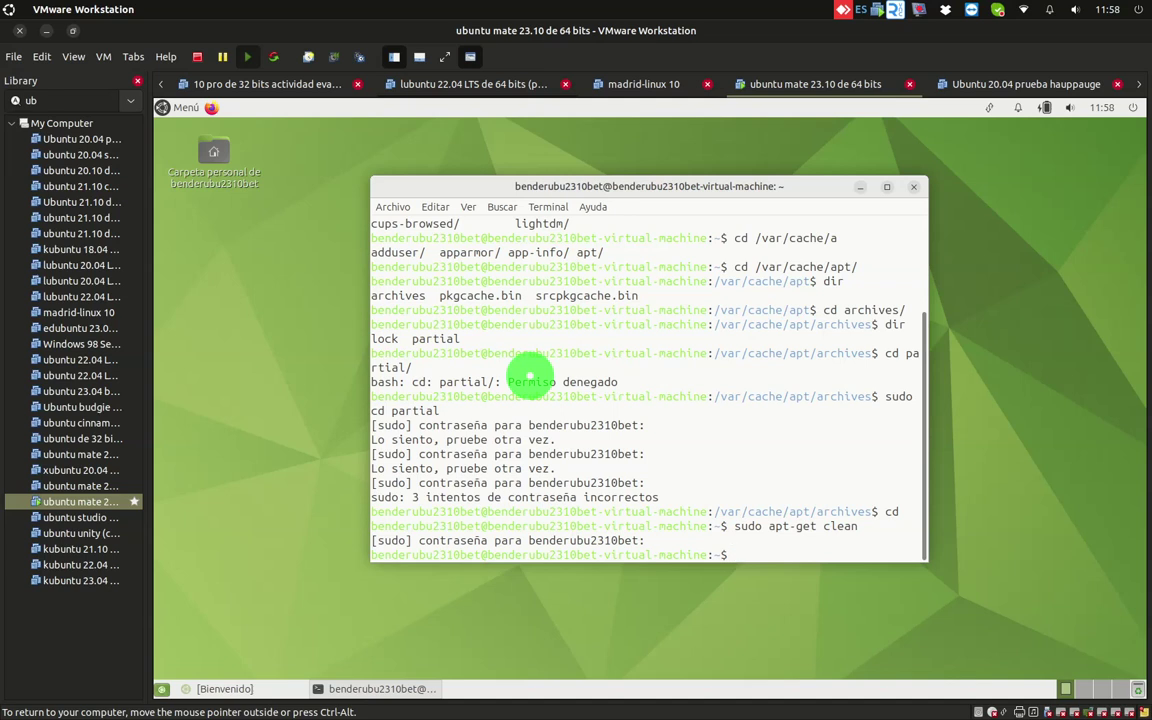
Run sudo apt-get autoclean to remove obsolete package files from the cache
type("l")
key("BackSpace")
key("Up")
key("Left")
key("Left")
key("Left")
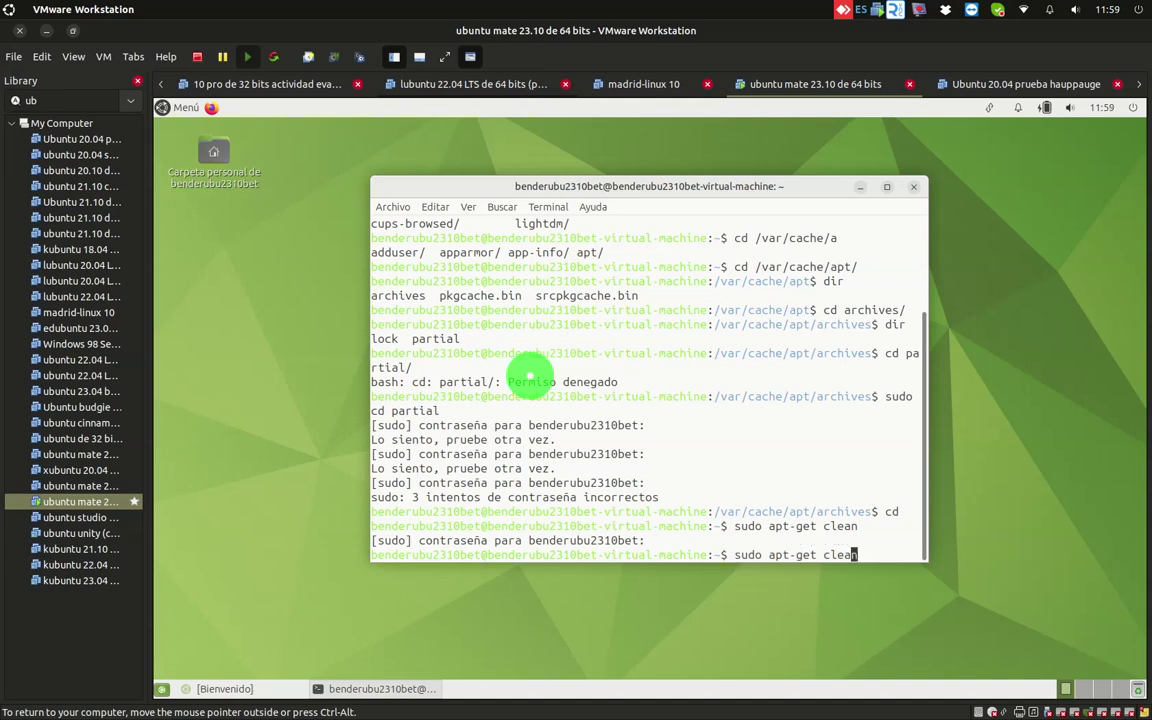
key("Left")
key("Left")
type("a")
type("uto")
key("Return")
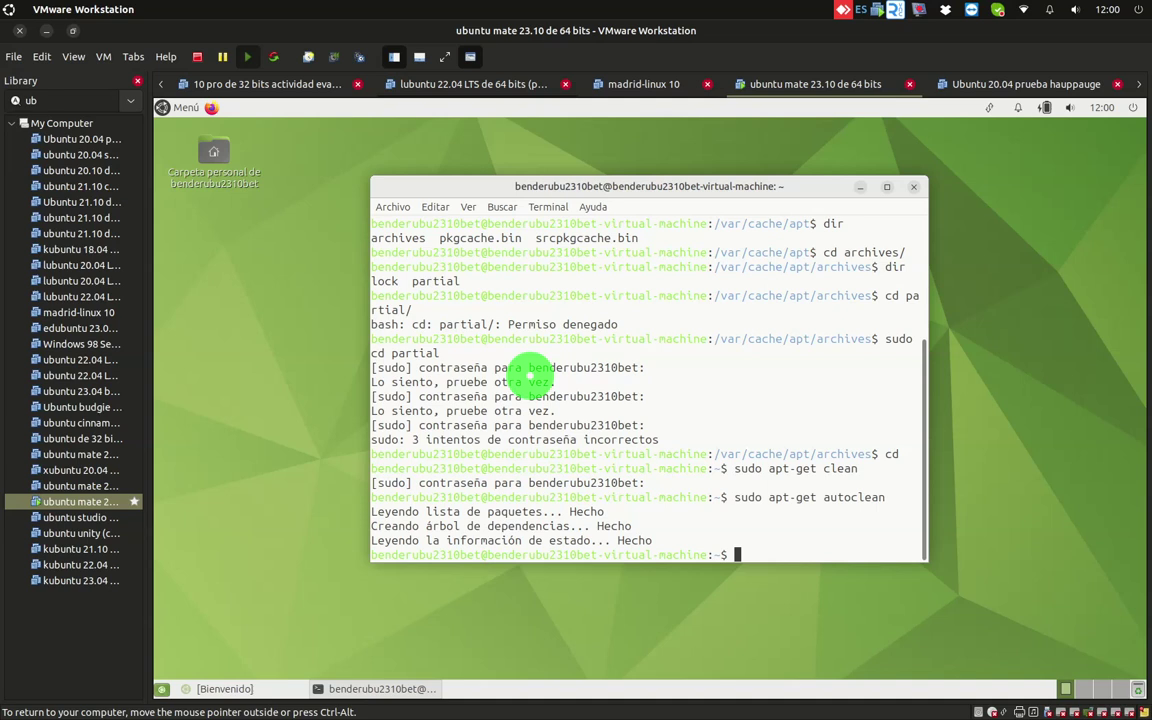
Run sudo journalctl --vacuum-time=12h to delete archived journals older than 12 hours
type("sudo journalctl --v")
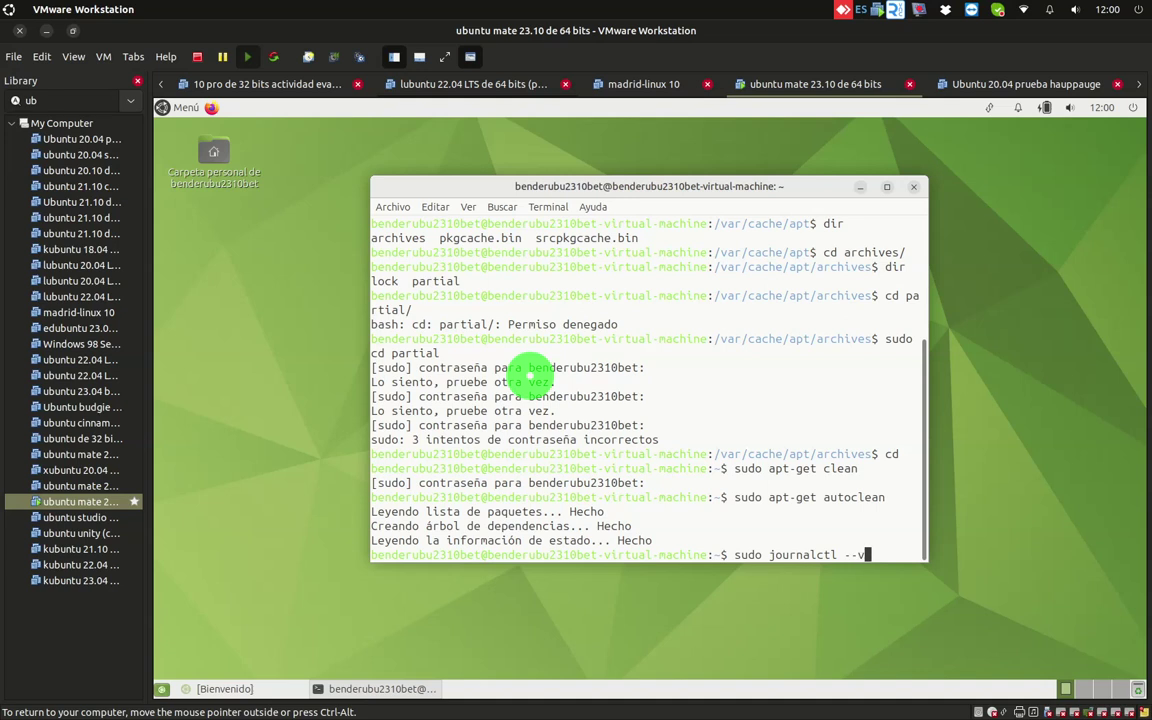
type("acuum-time")
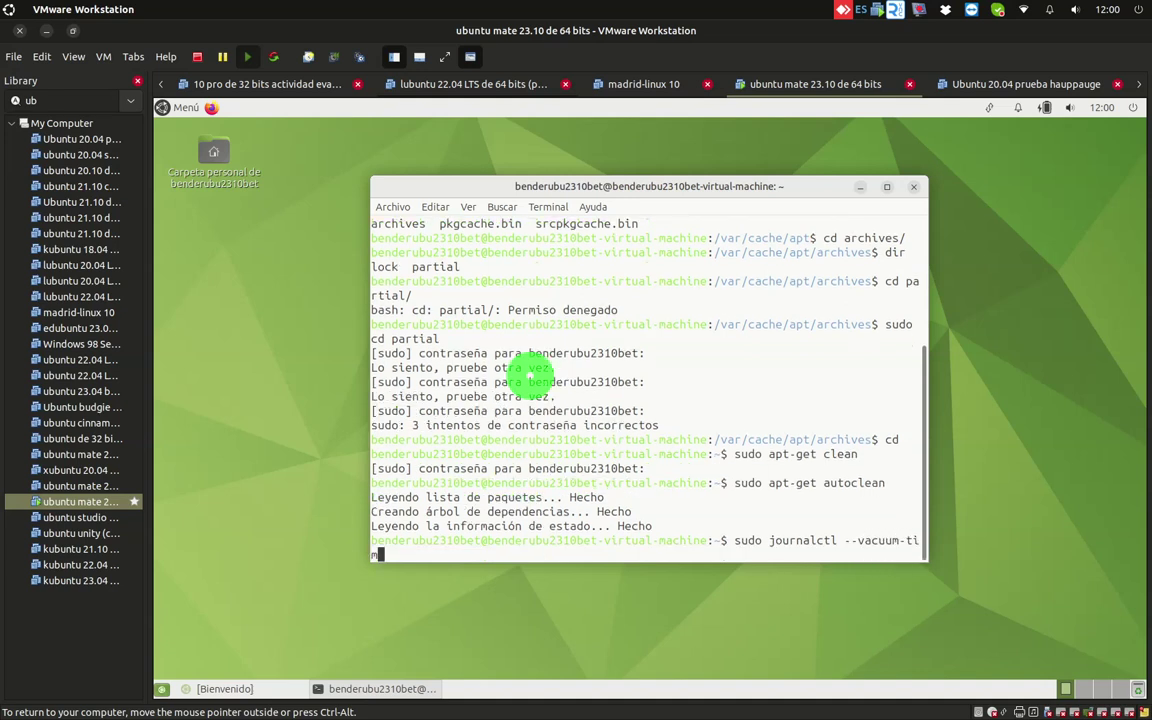
type("=")
type("12h")
key("Return")
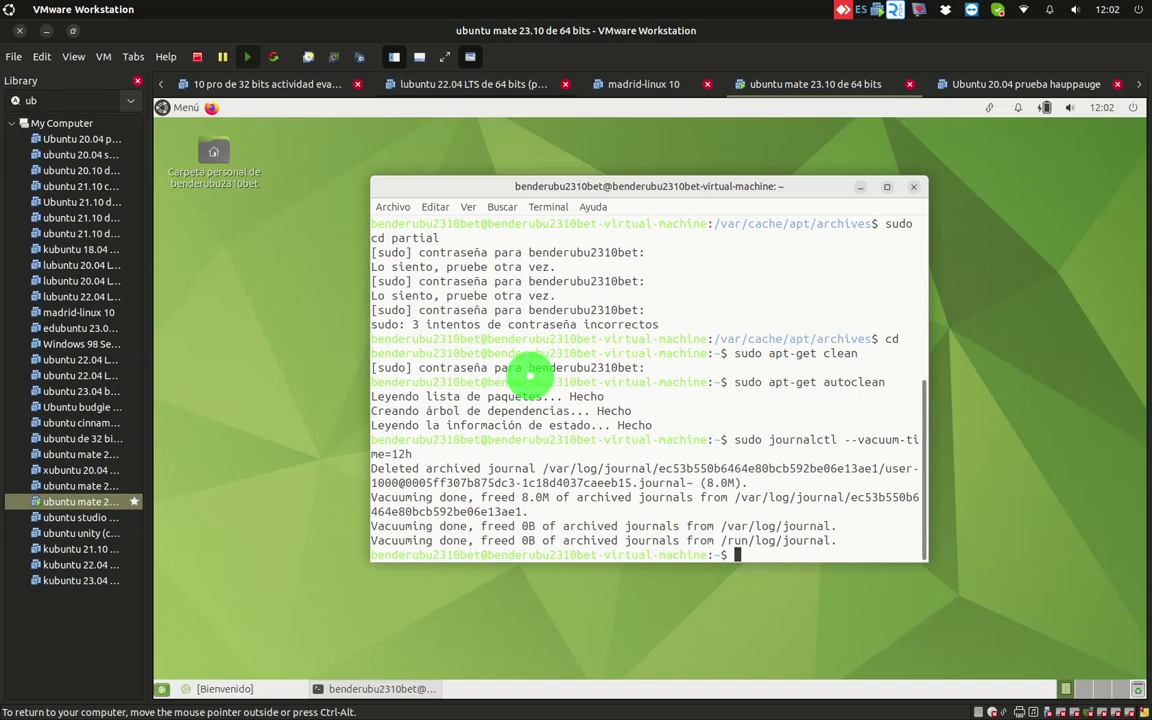
Open a root shell with sudo su and look up the /var/lib entries starting with s
type("sudo su")
key("Return")
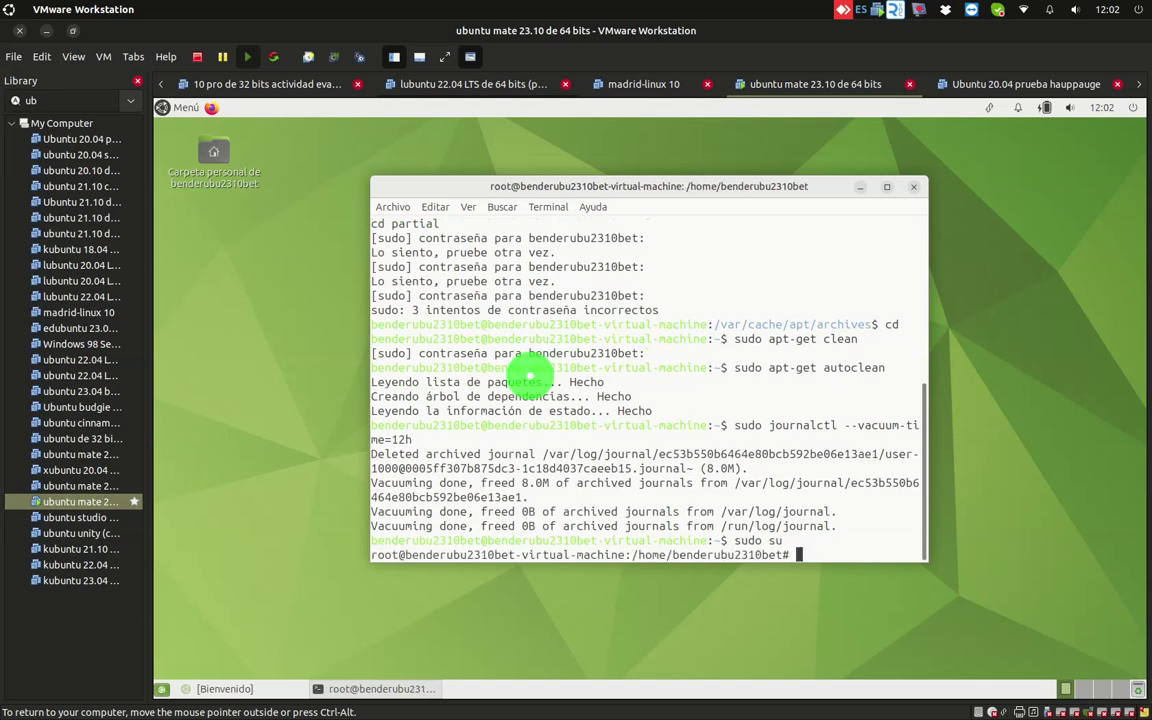
type("cd /var/lib/s")
key("Tab")
key("Tab")
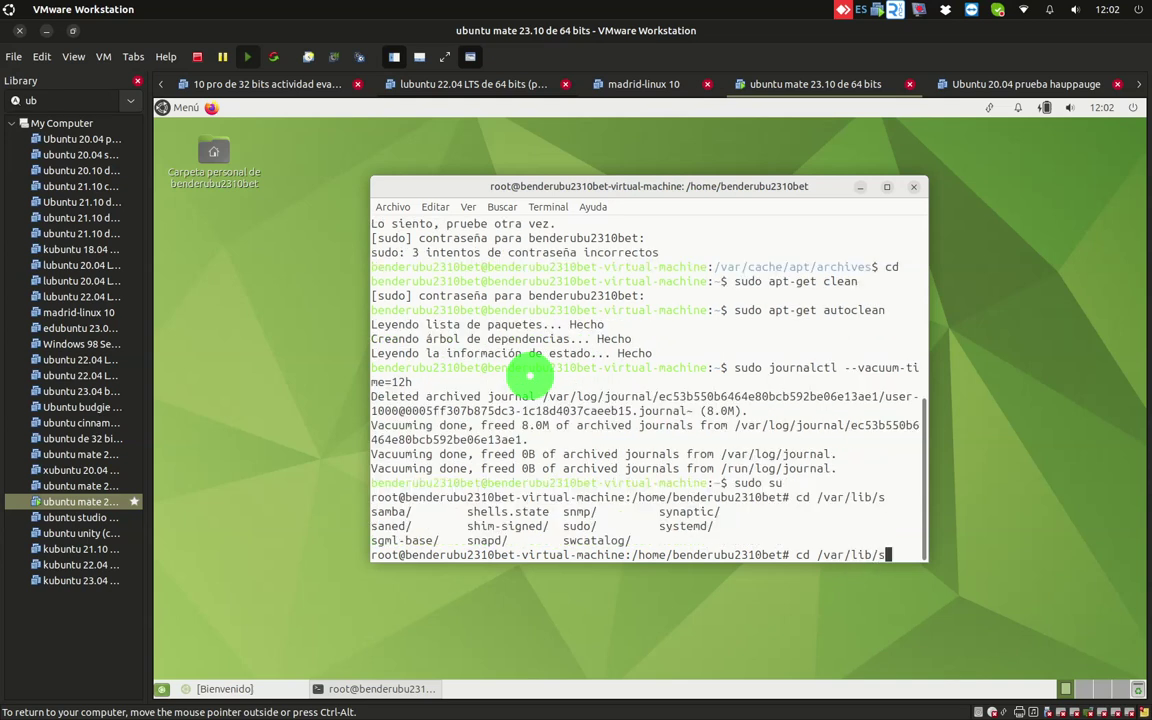
Extend the pending cd path to /var/lib/snapd/ without running it, checking the completions under cookie/snap
type("napd/c")
key("Tab")
key("Tab")
key("Tab")
key("BackSpace")
key("BackSpace")
key("BackSpace")
key("BackSpace")
key("BackSpace")
key("BackSpace")
key("BackSpace")
key("BackSpace")
key("BackSpace")
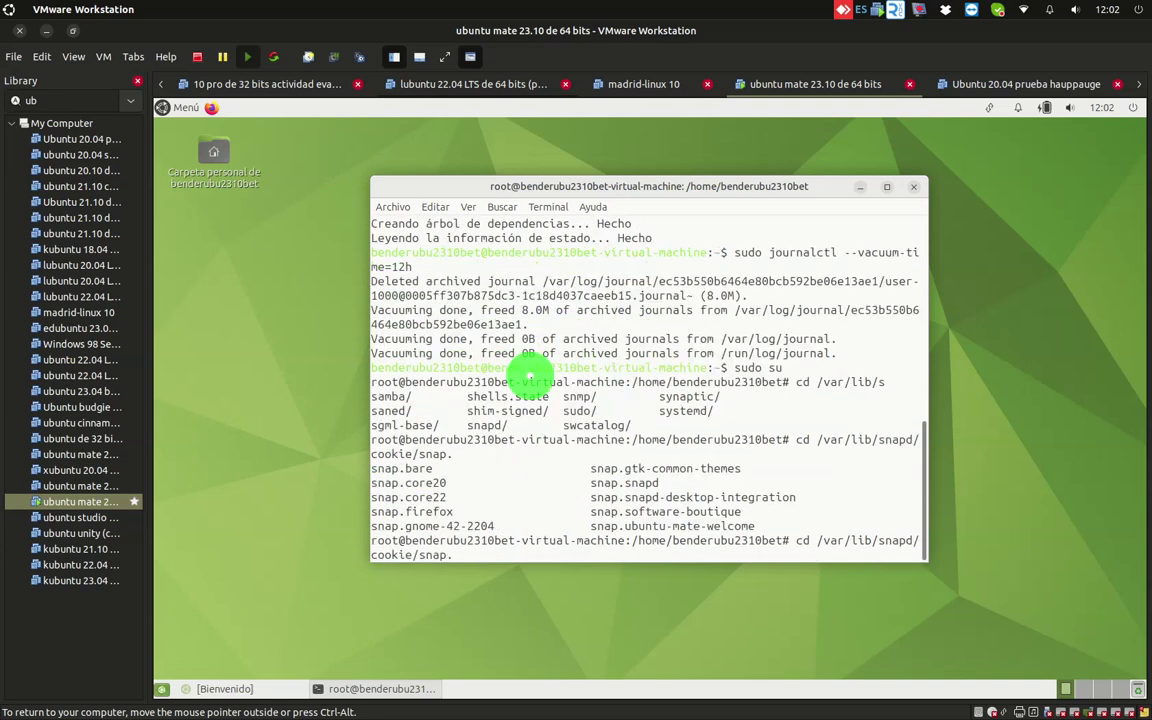
key("BackSpace")
key("BackSpace")
key("BackSpace")
key("BackSpace")
type("/ca")
key("BackSpace")
key("BackSpace")
Search the host system's applications for "ter" and open Terminal de MATE
left_click(9, 9)
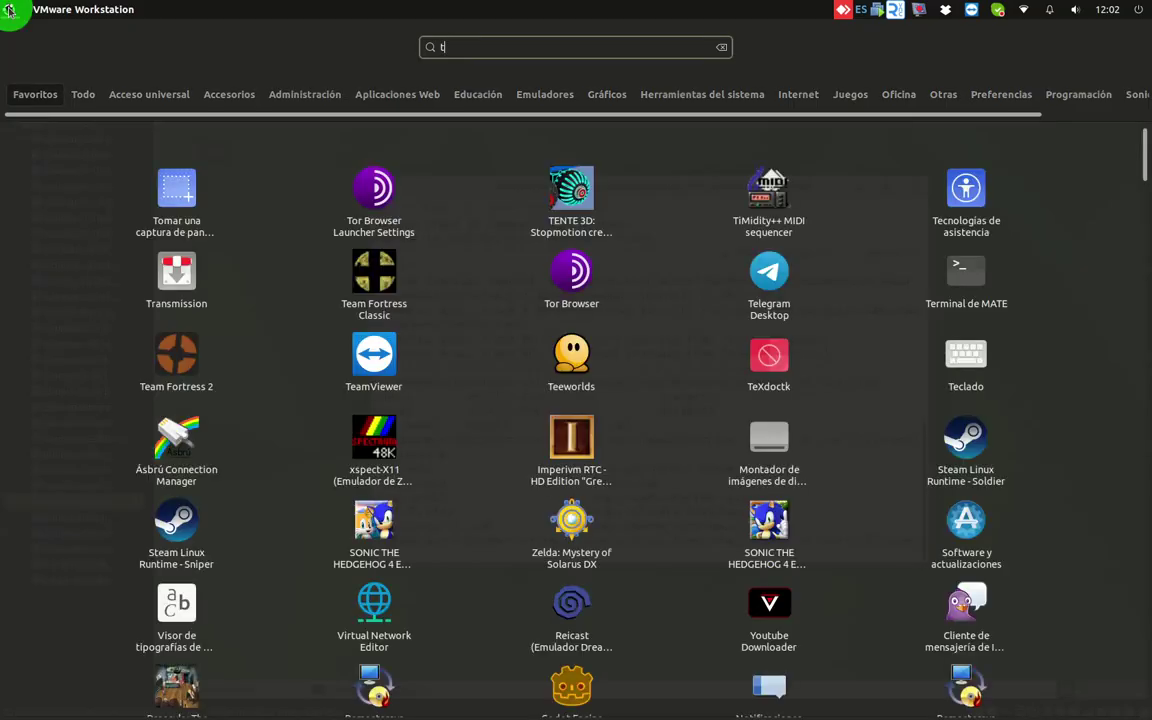
type("ter")
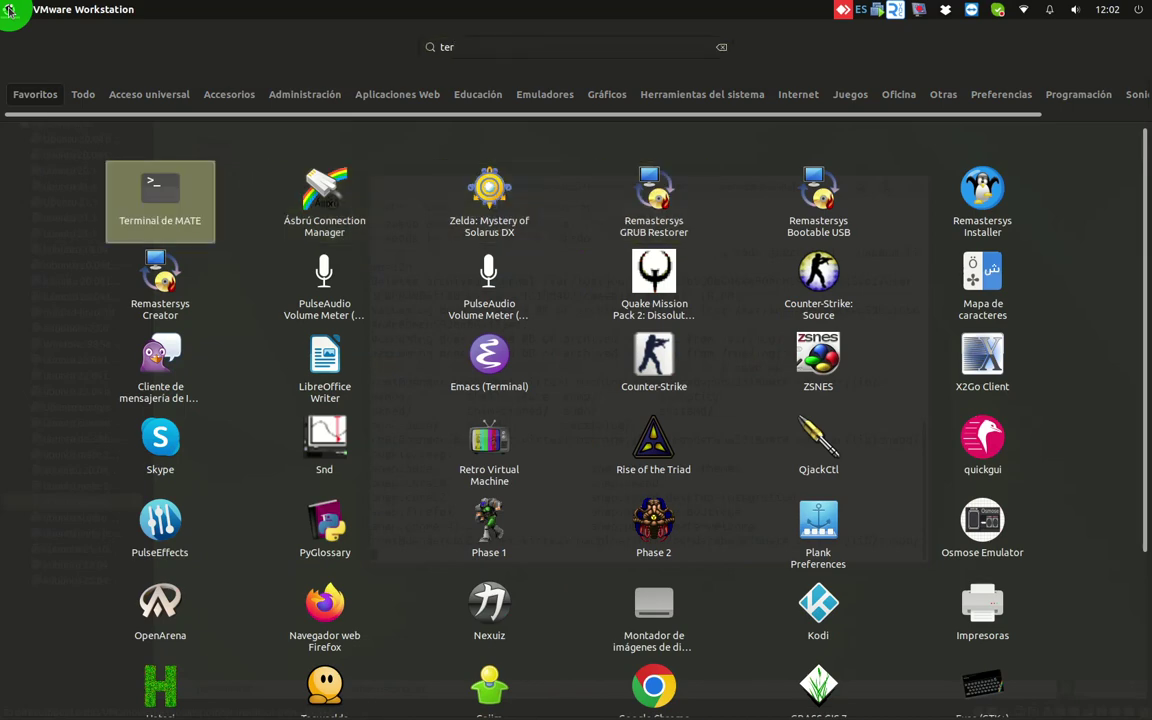
key("Return")
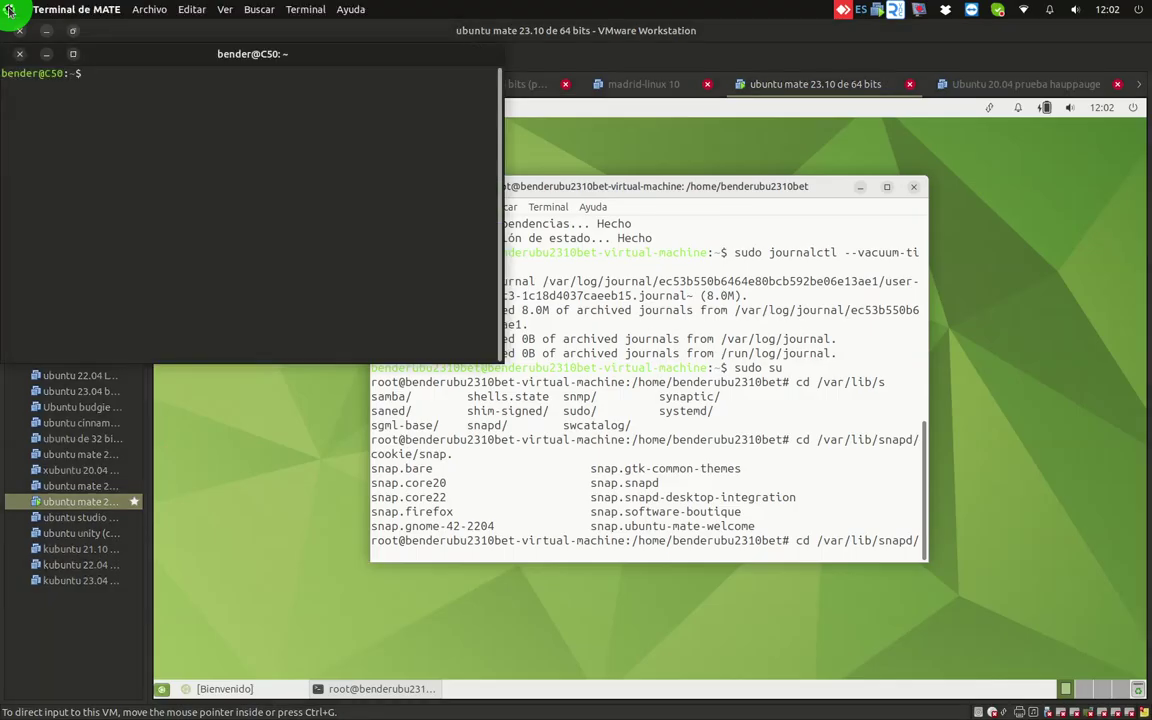
Open a root shell in the host terminal with sudo su, authenticating with the account password
type("sudo ")
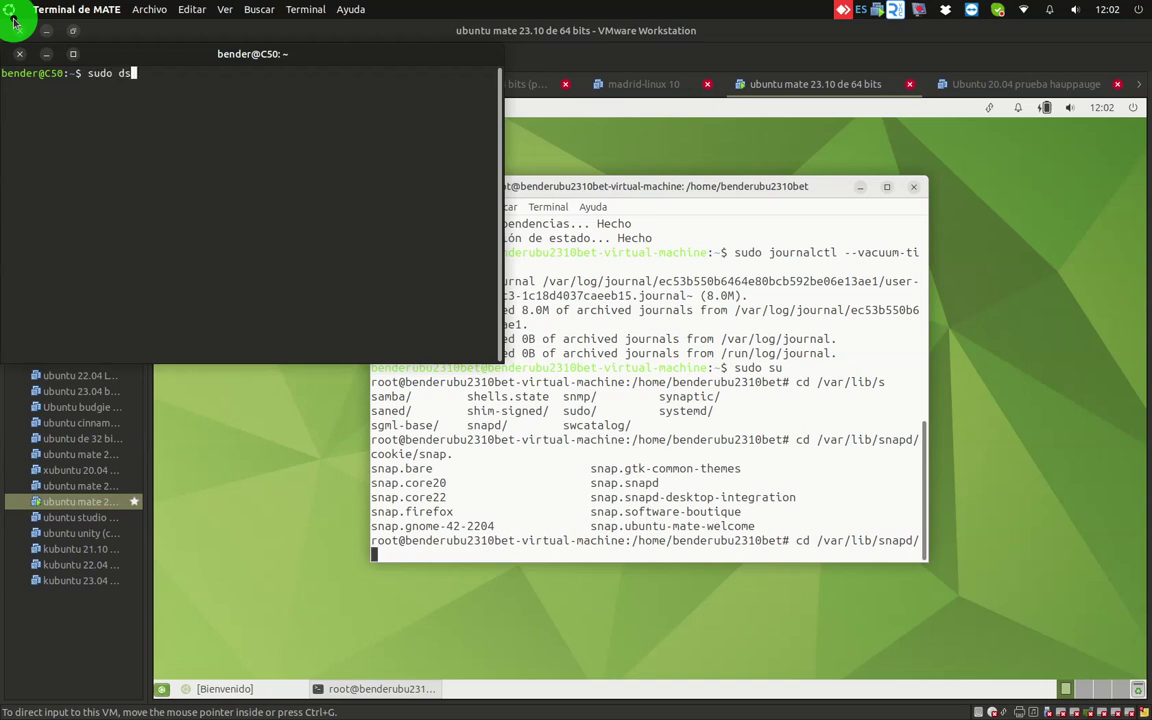
type("su")
key("Return")
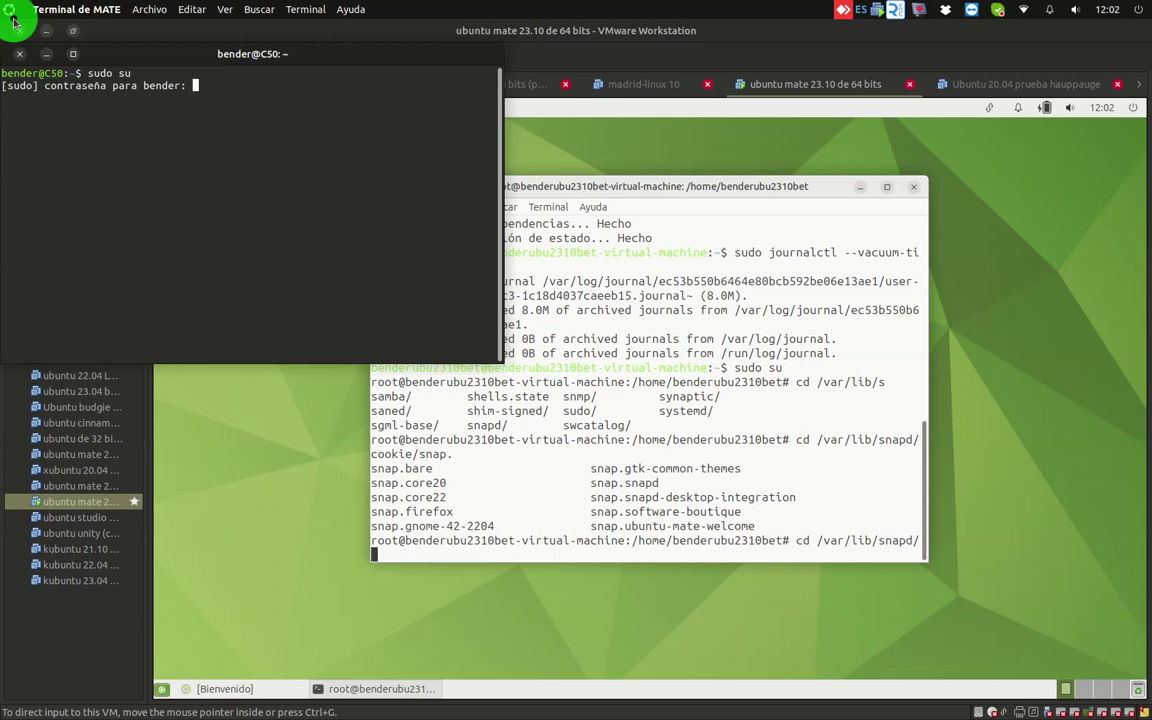
key("Return")
Change to the /var/lib/snapd/cache/ directory, checking the path completions along the way
type("cd /var/lib/")
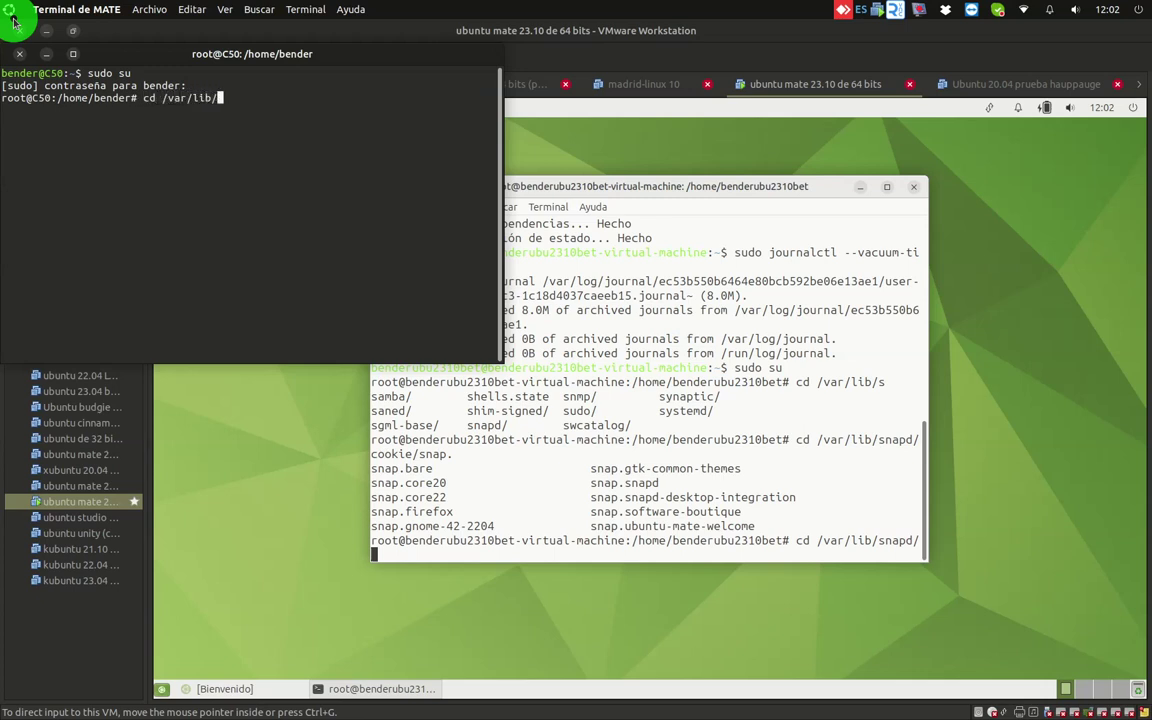
key("Tab")
key("Tab")
type("n")
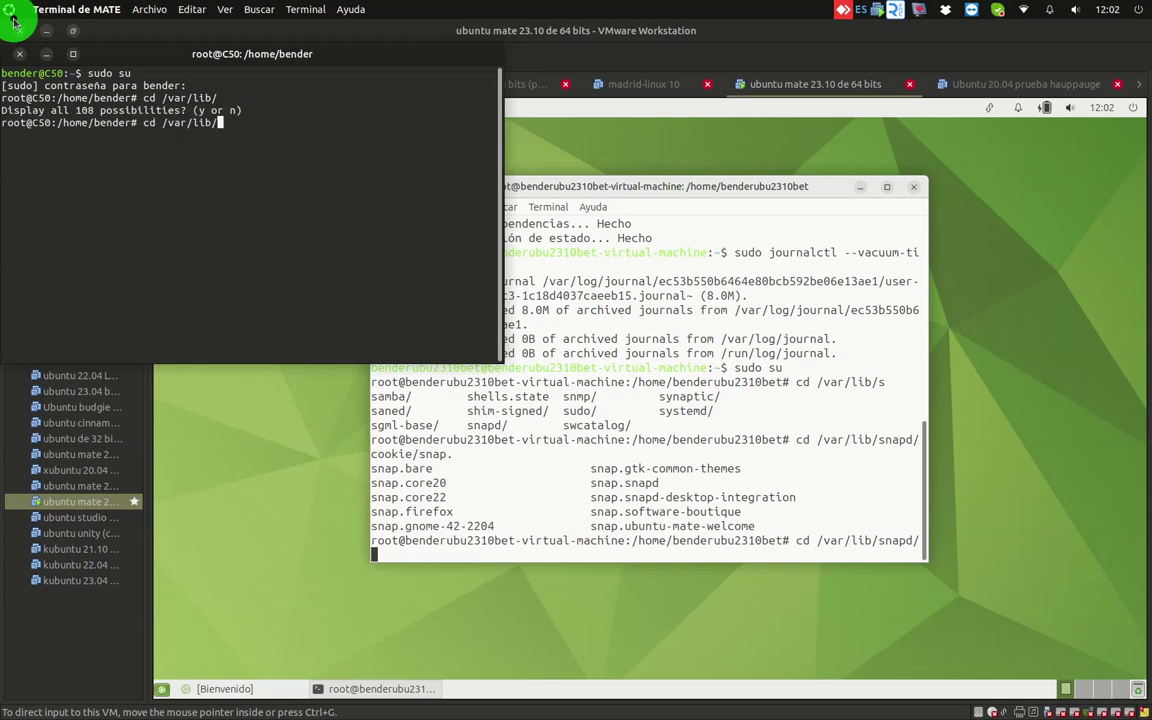
type("snapd/c")
key("Tab")
key("Tab")
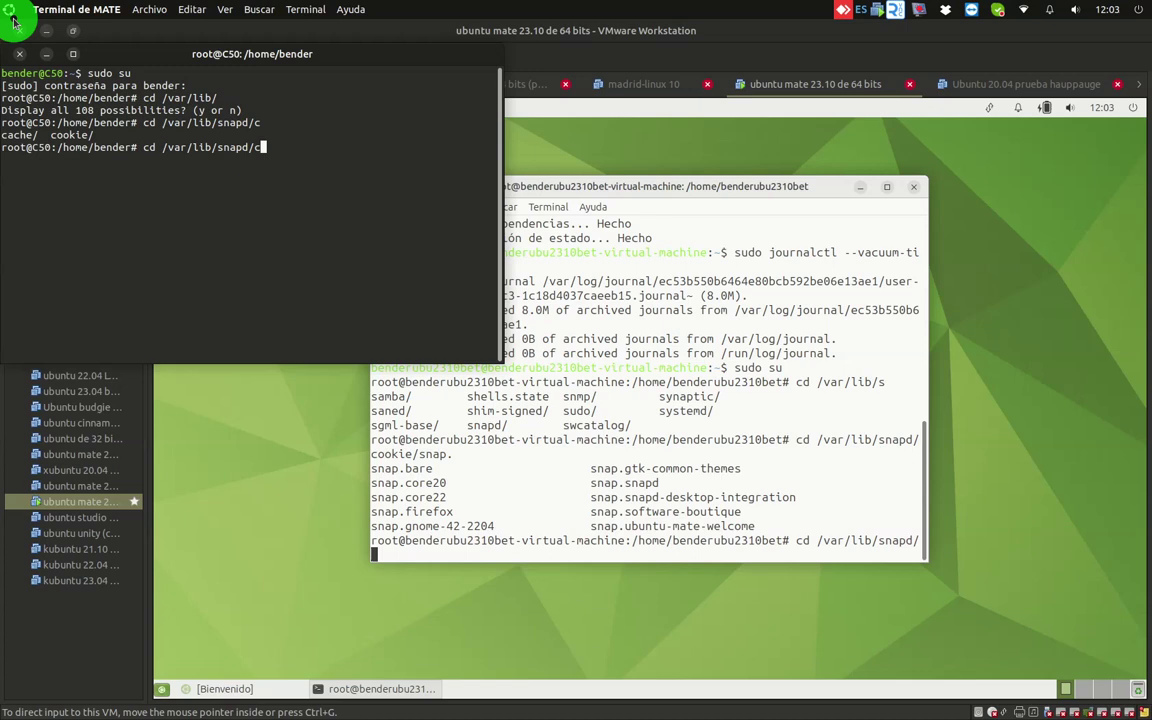
type("a")
key("Tab")
key("Return")
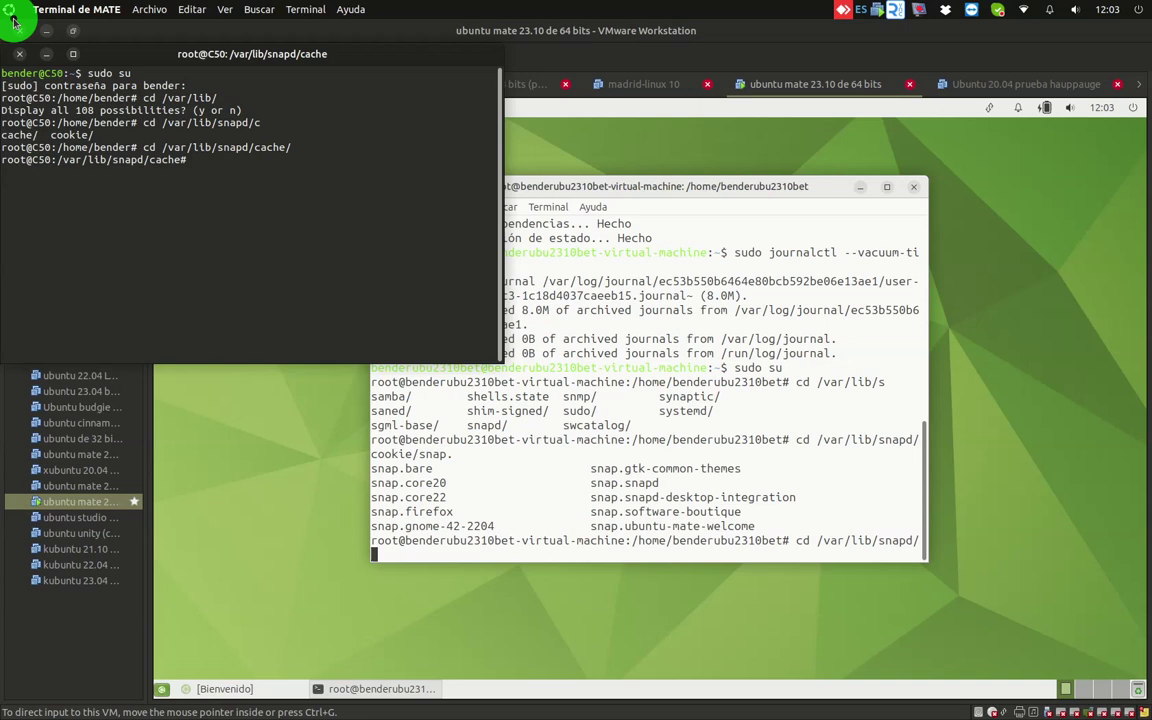
Check the snap cache folder's disk usage with du -h and delete all its files with rm *
type("du -h")
key("Return")
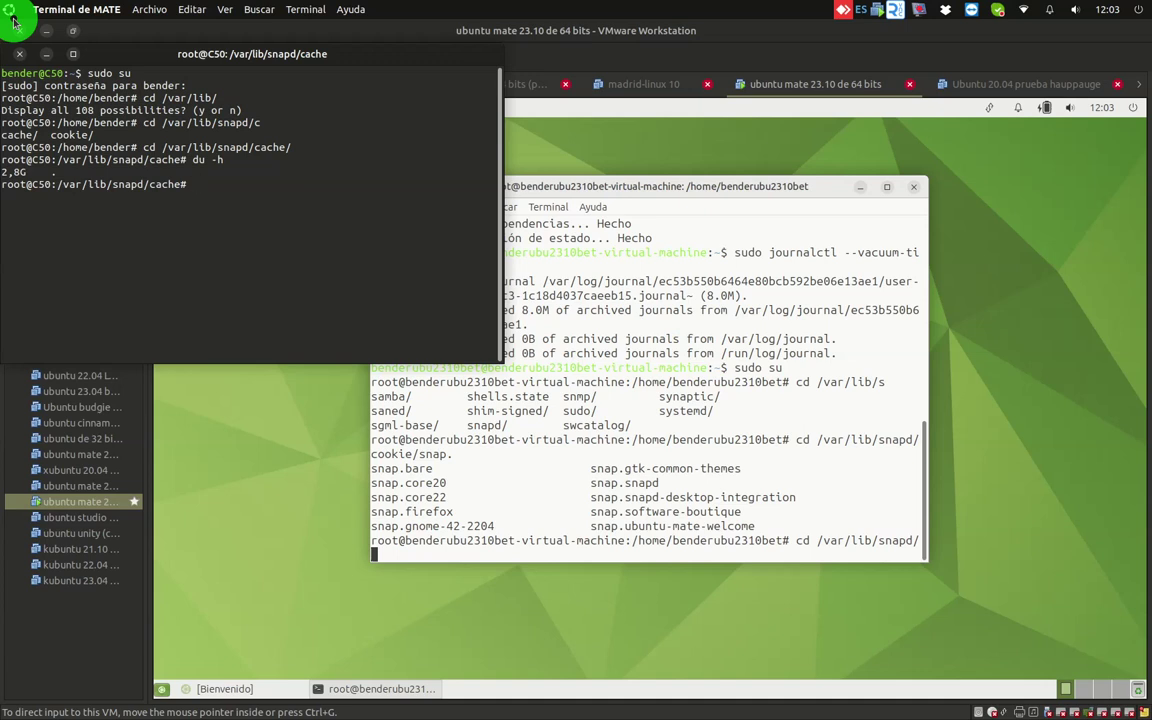
type("rm")
type("*")
key("Return")
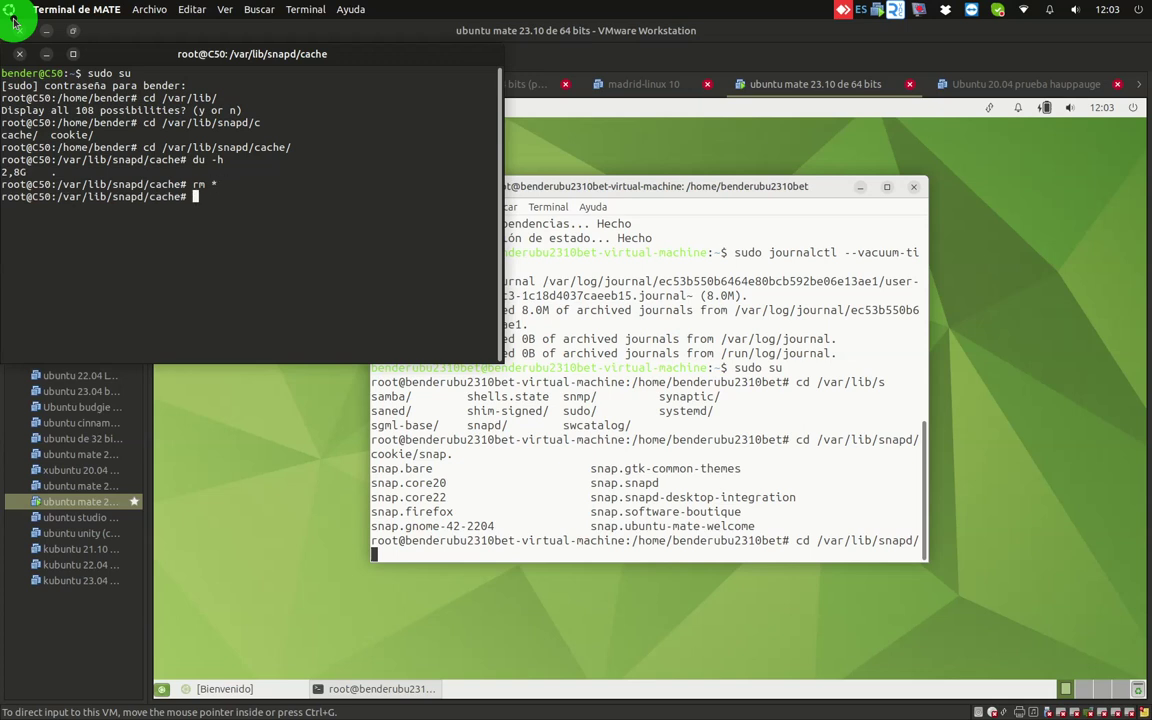
List the snap cache folder's contents with dir and exit the root shell
type("dir")
key("Return")
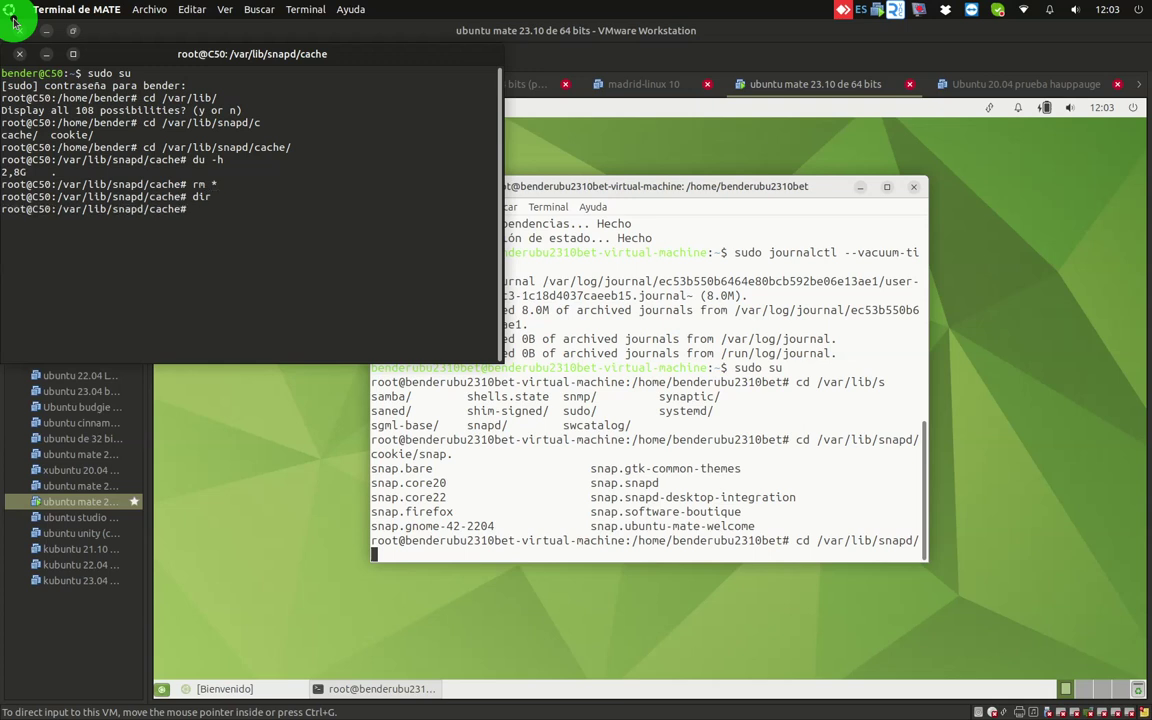
type("exit")
key("Return")
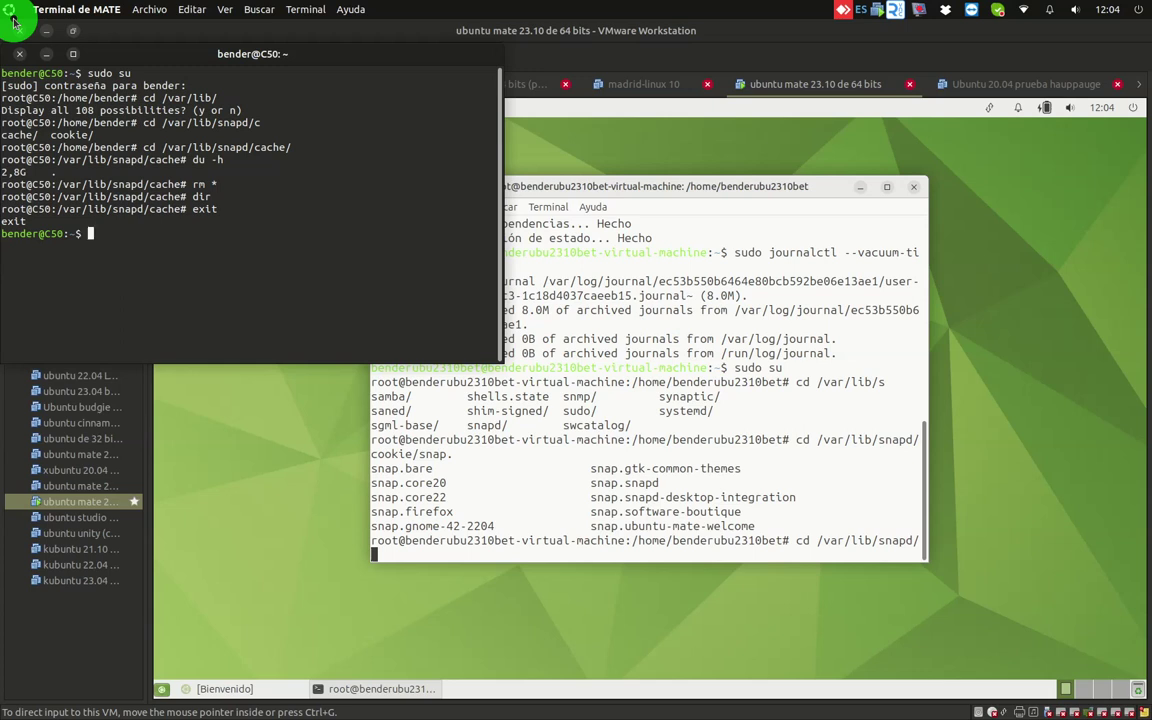
Run flatpak uninstall --unused and sudo apt-get autoremove to remove unneeded software, closing the host terminal when done
type("flatpak uninstall --unused")
key("Return")
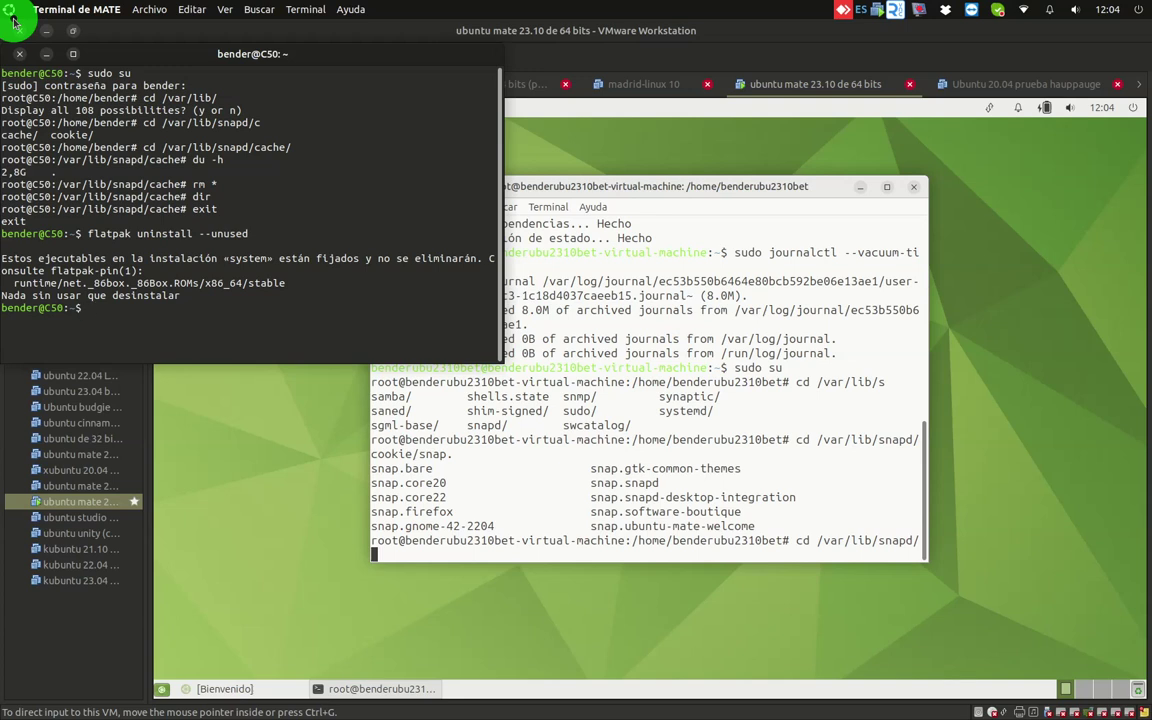
type("sudo apt-get autoremove")
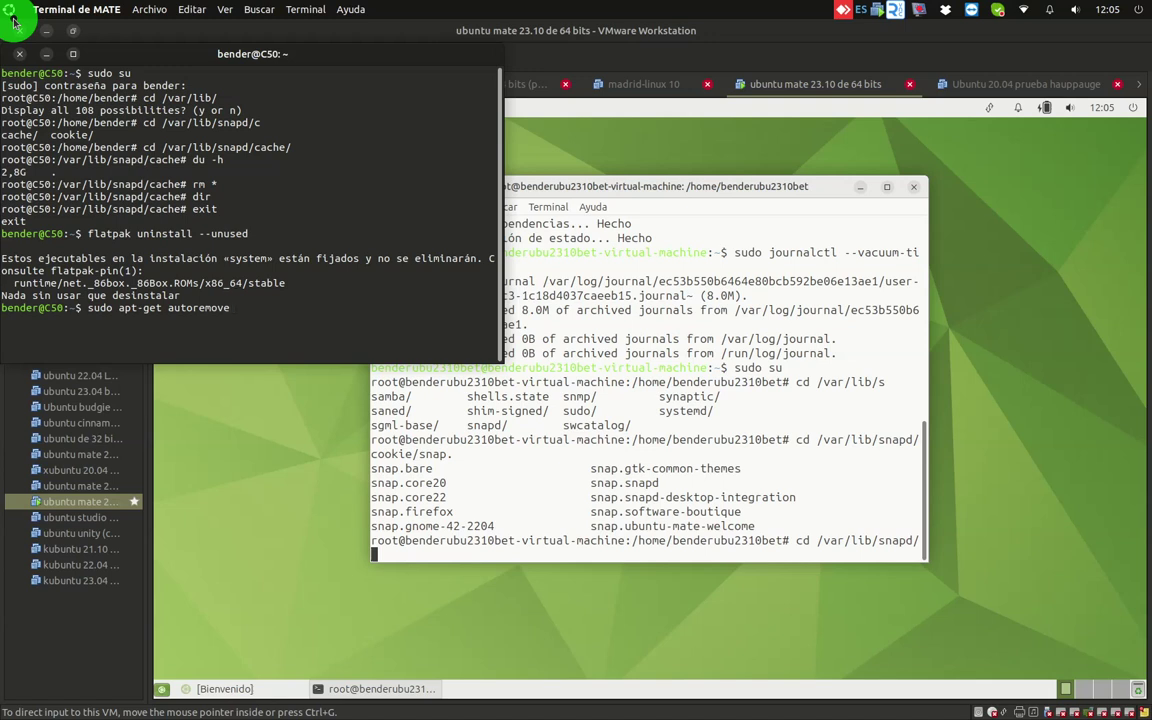
key("Return")
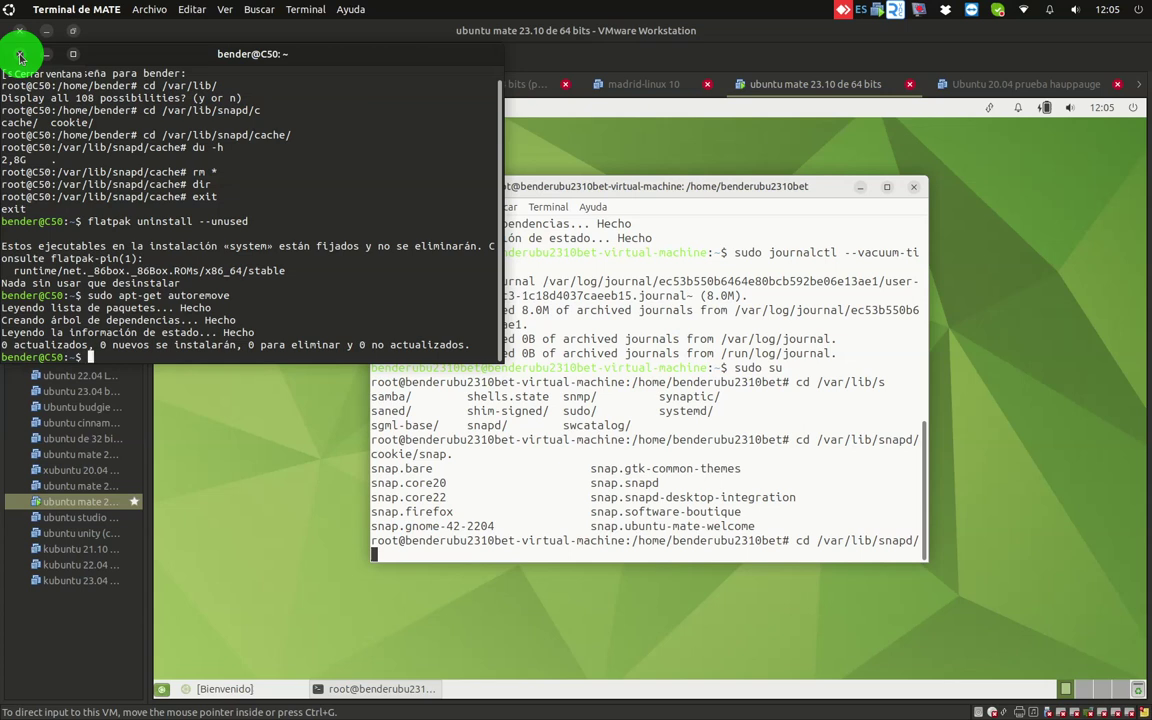
left_click(20, 57)
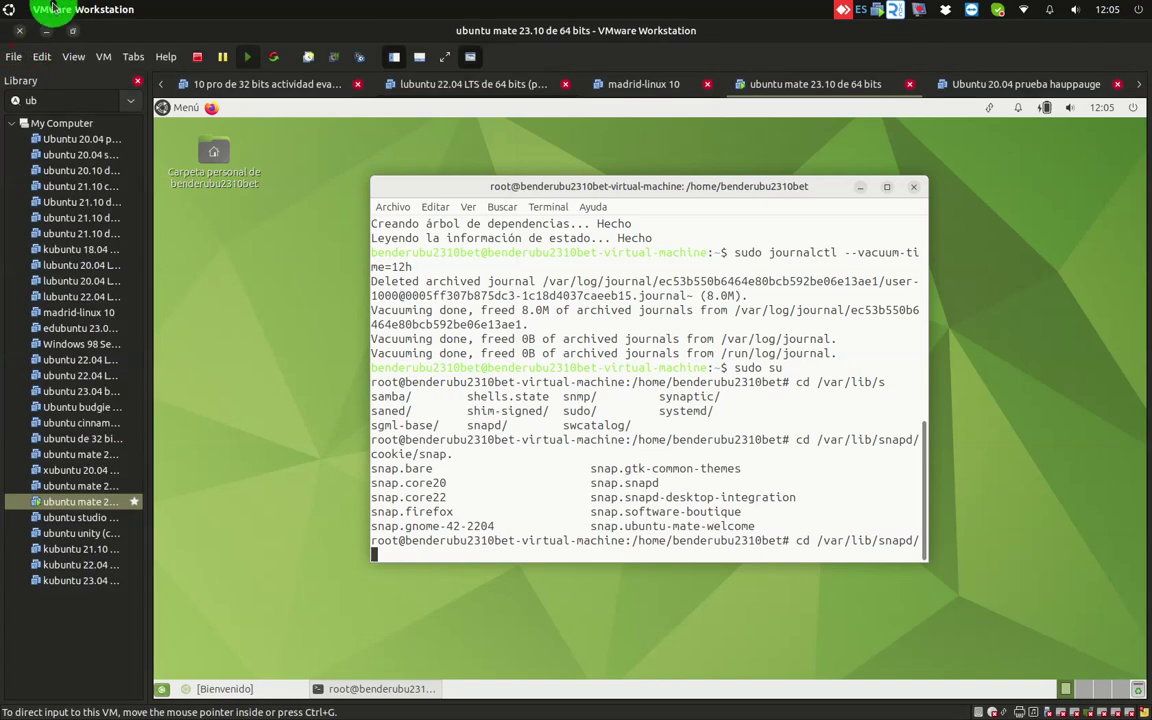
Search the virtual machine's applications for "ble" and open BleachBit (as root), authenticating with the account password
left_click(12, 12)
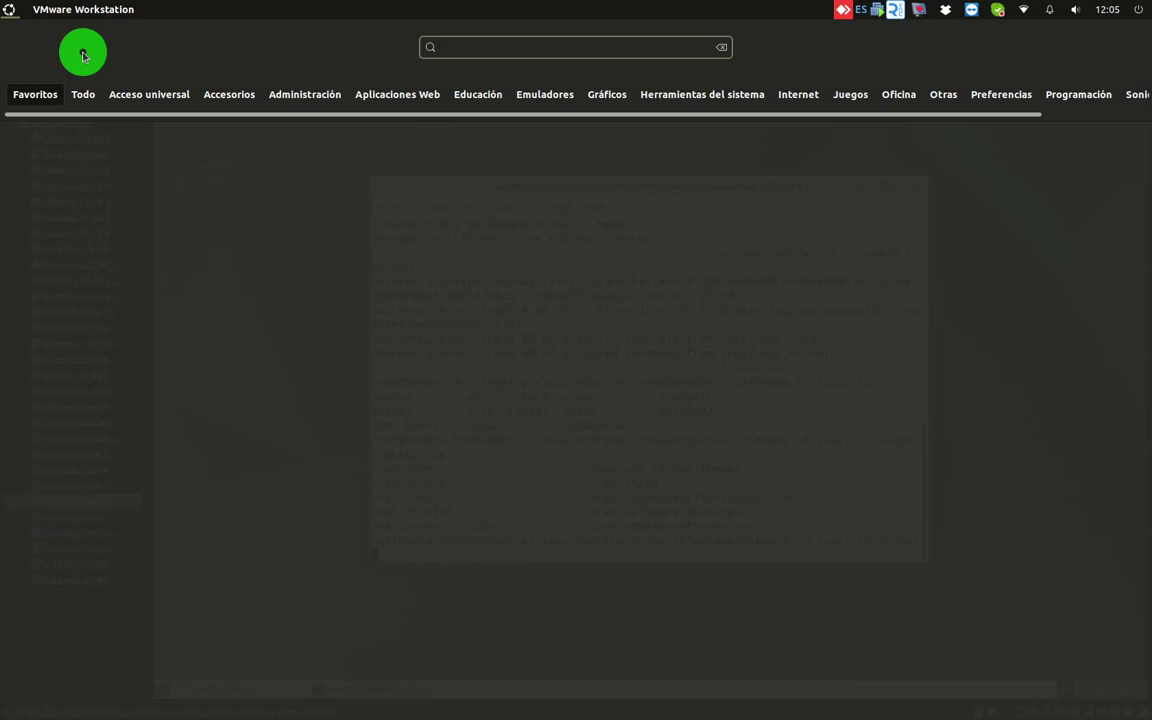
left_click(6, 7)
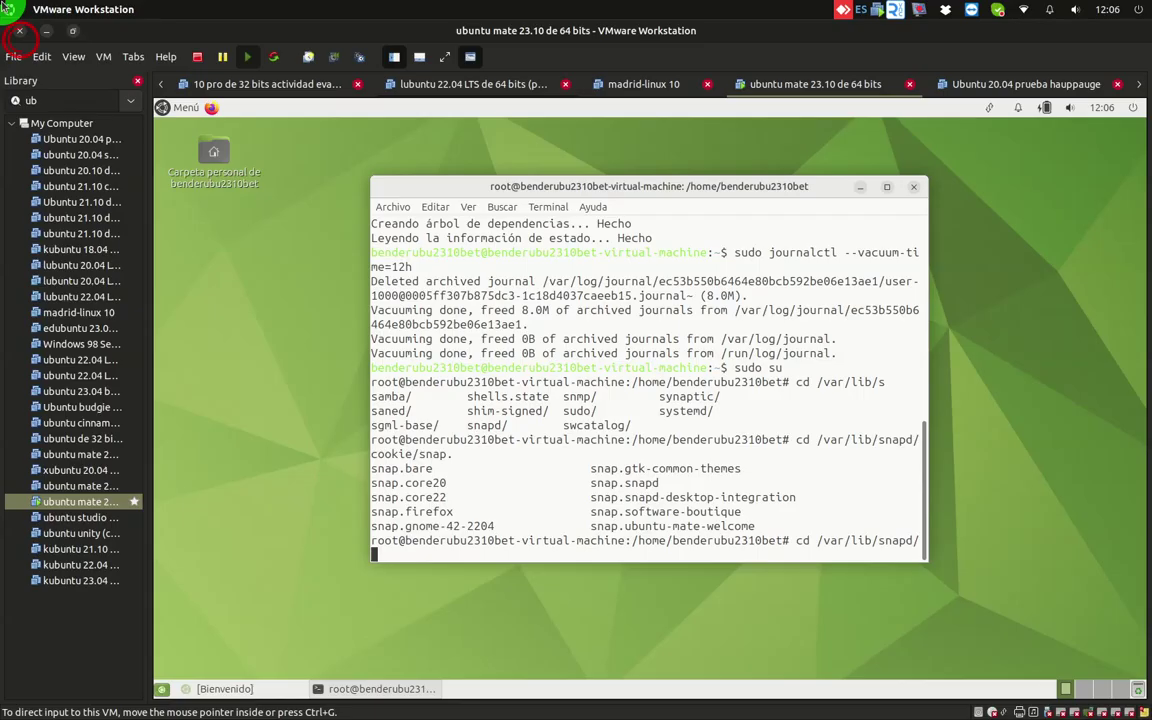
left_click(185, 117)
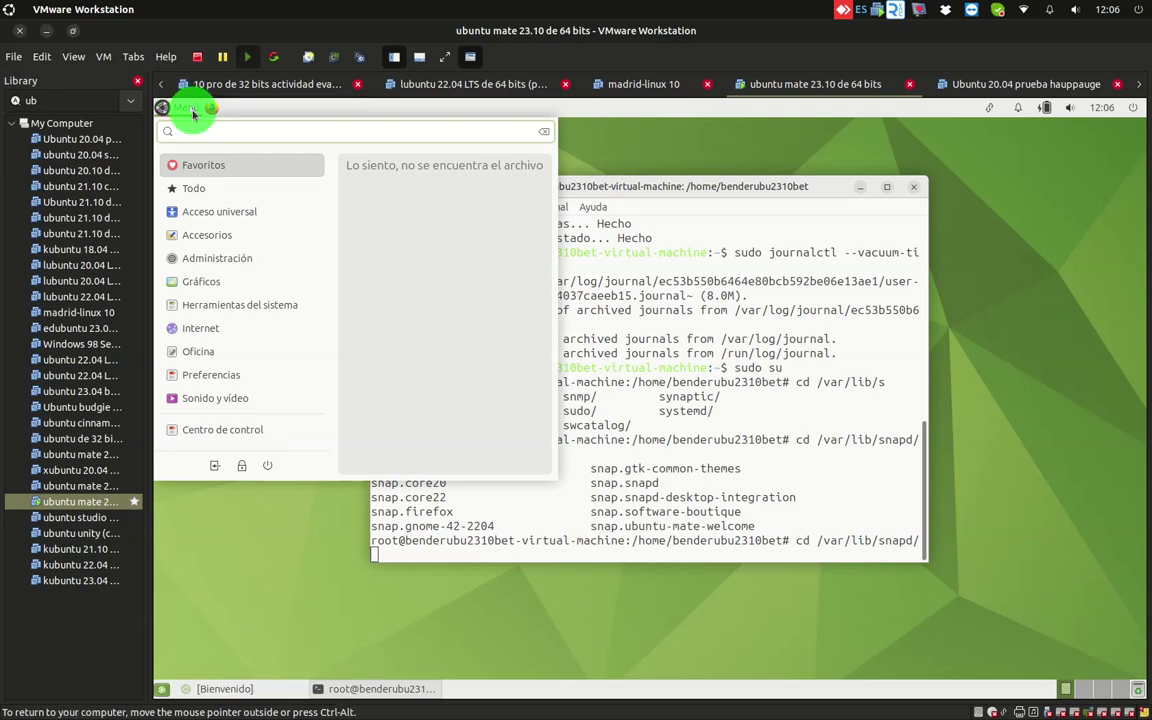
type("ble")
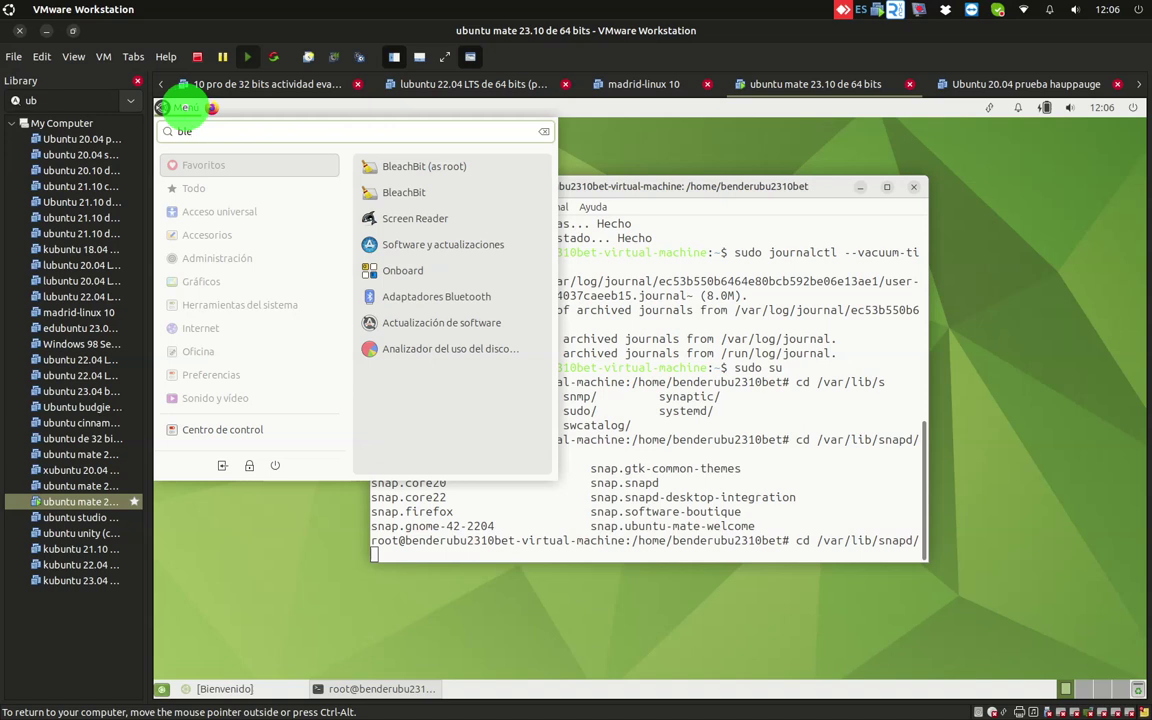
left_click(389, 166)
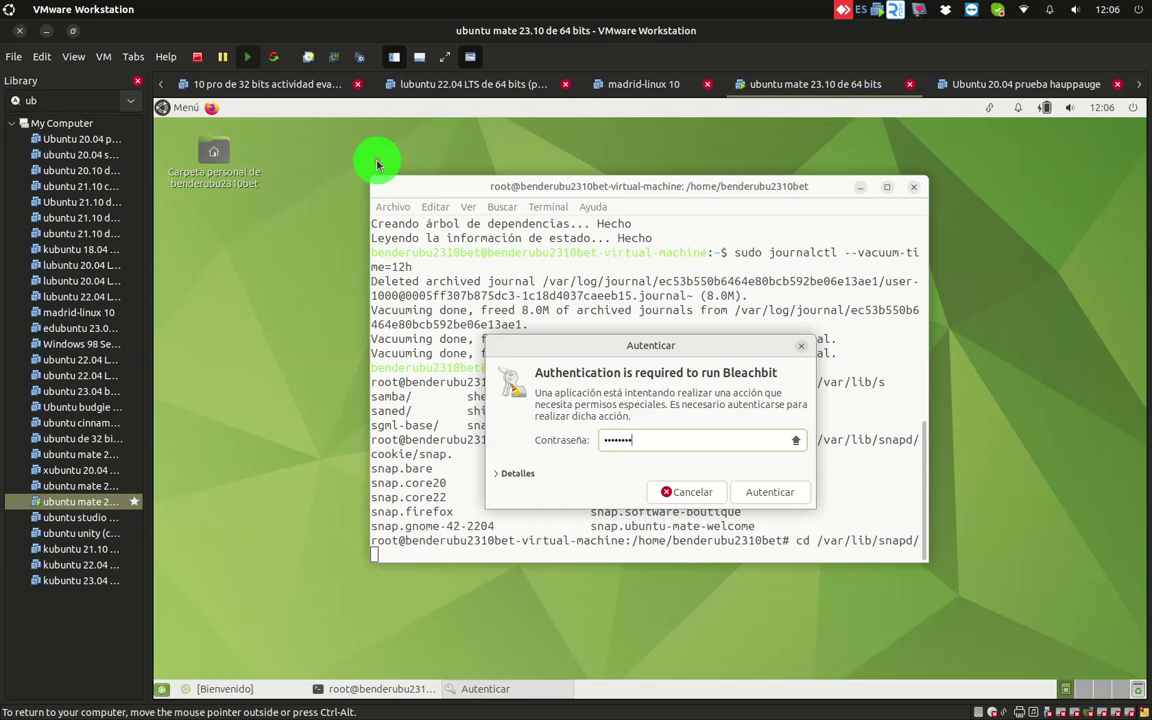
key("Return")
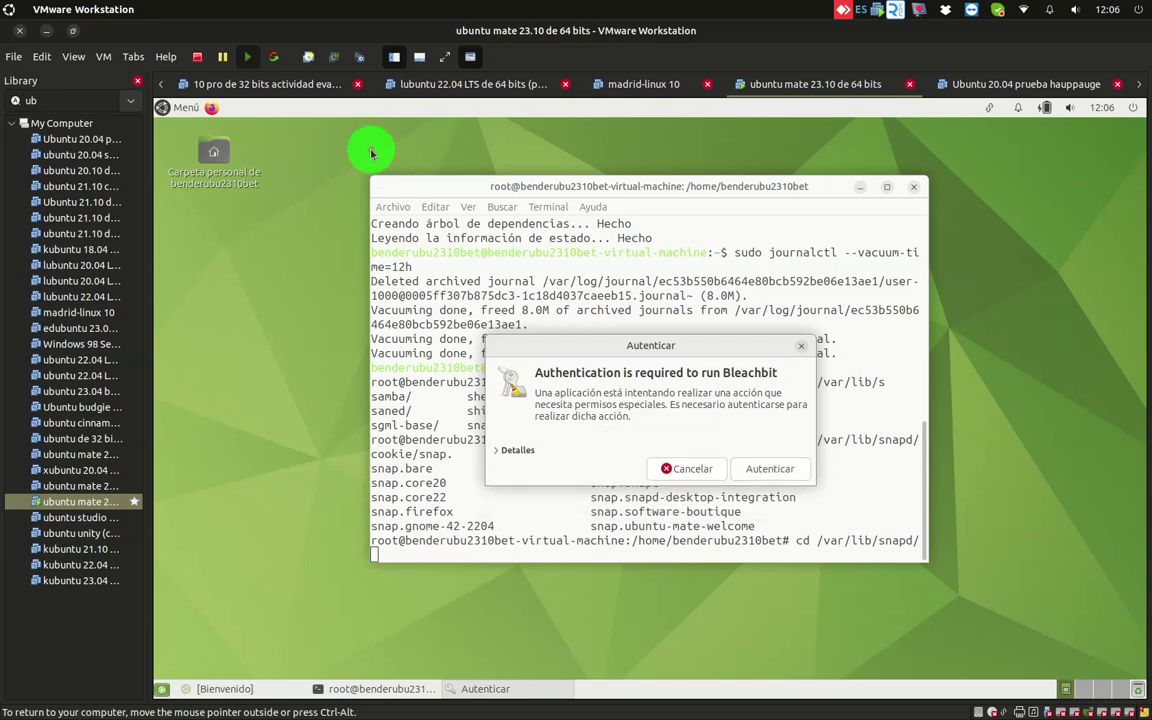
type("•")
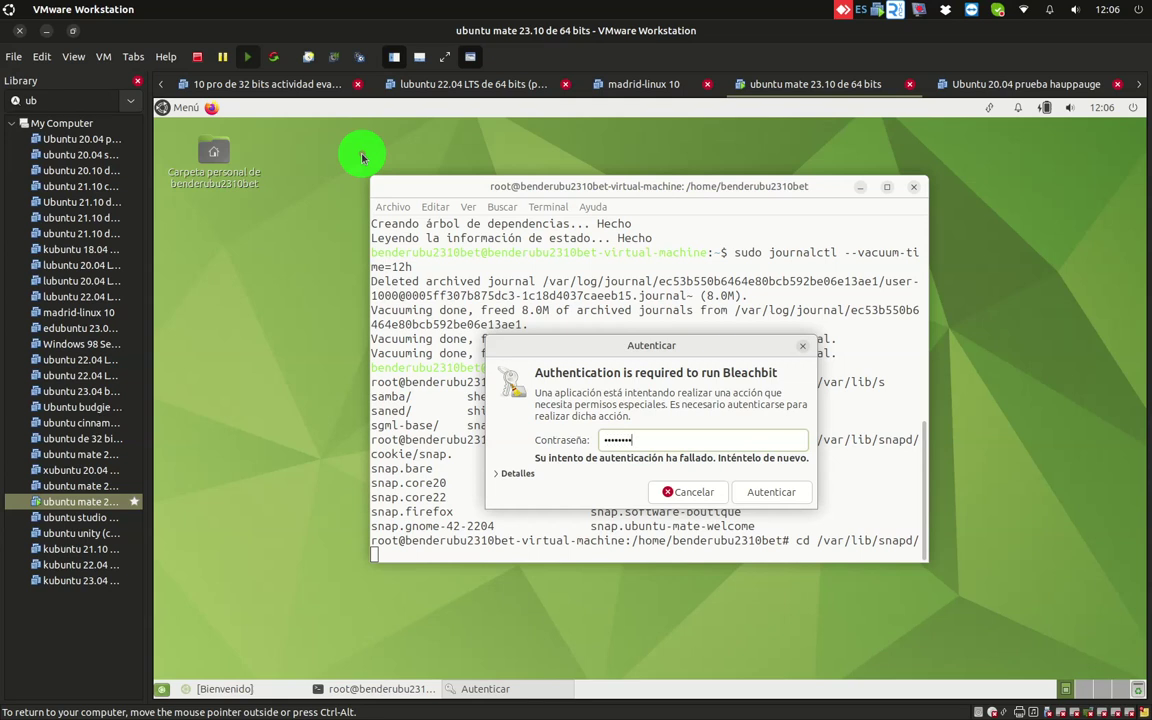
type("•••••••")
key("Return")
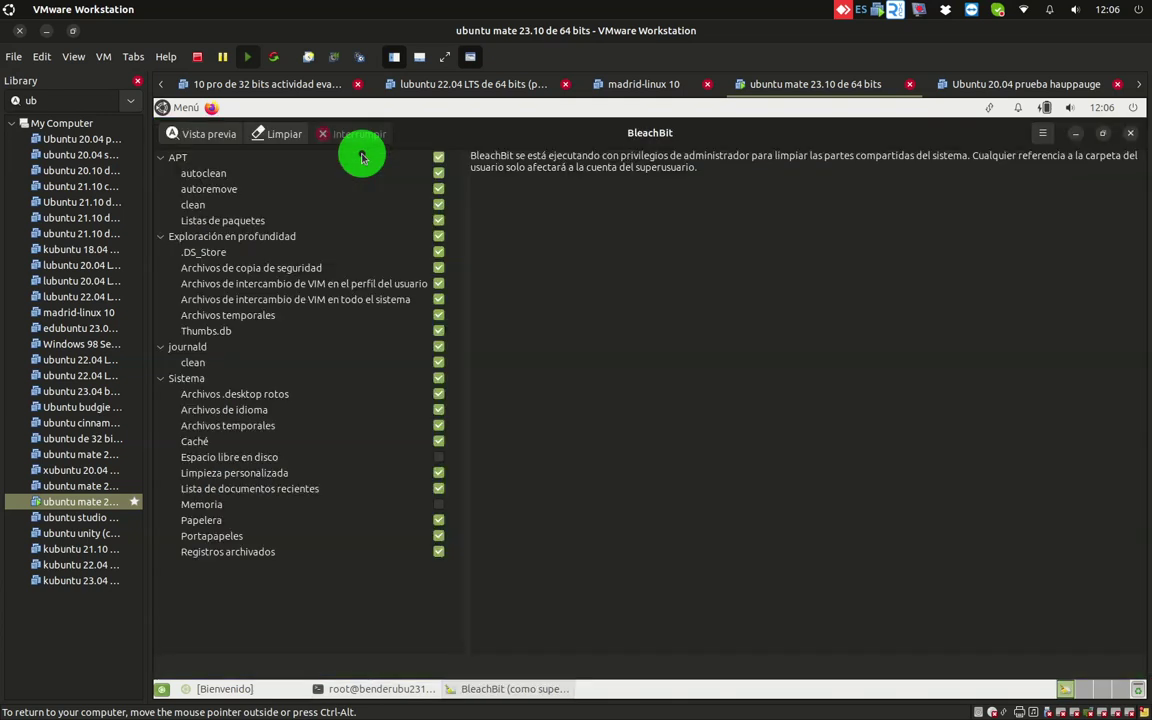
Switch to the virtual machine's terminal, clear the pending cd command and exit the root shell
key("alt+Tab")
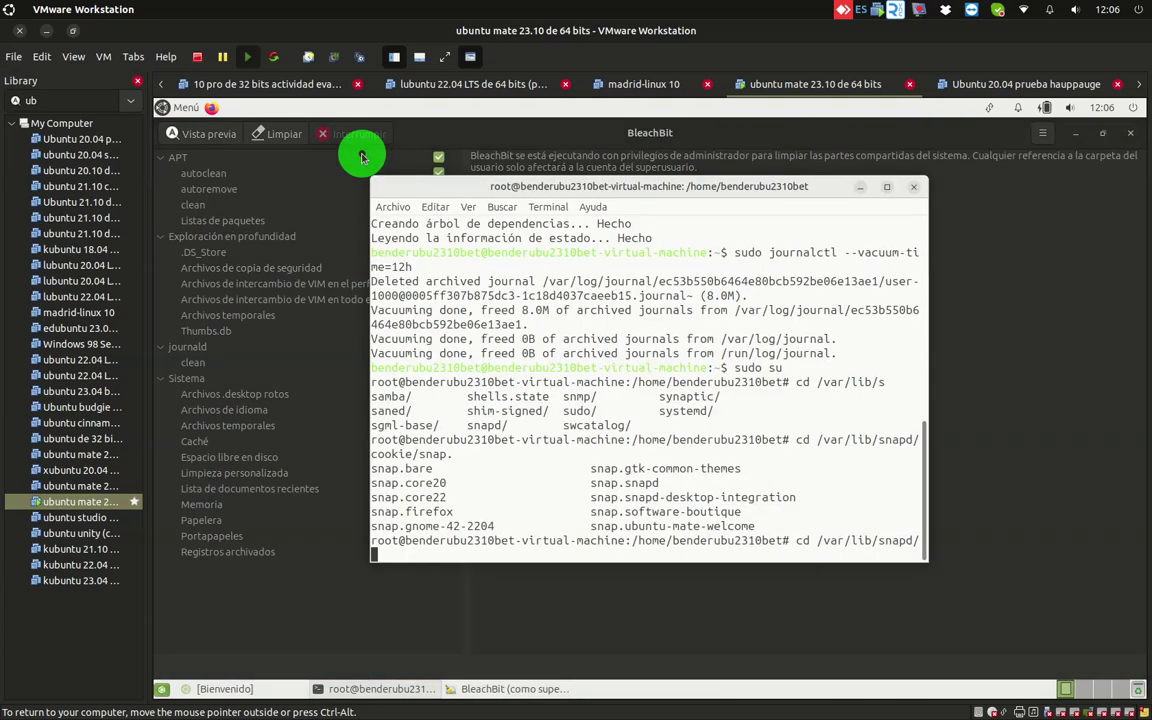
key("BackSpace")
key("BackSpace")
key("BackSpace")
key("BackSpace")
key("BackSpace")
key("BackSpace")
key("BackSpace")
key("BackSpace")
key("BackSpace")
key("BackSpace")
key("BackSpace")
key("BackSpace")
key("BackSpace")
key("BackSpace")
key("BackSpace")
key("BackSpace")
key("BackSpace")
key("BackSpace")
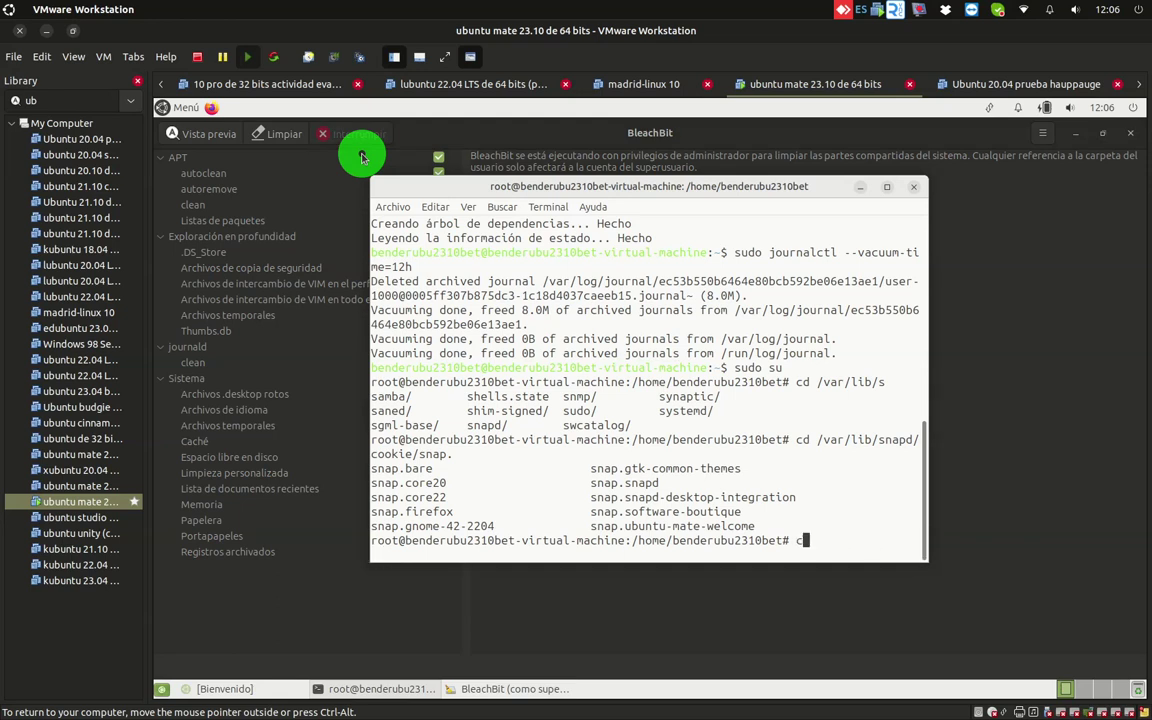
type("exit")
key("Return")
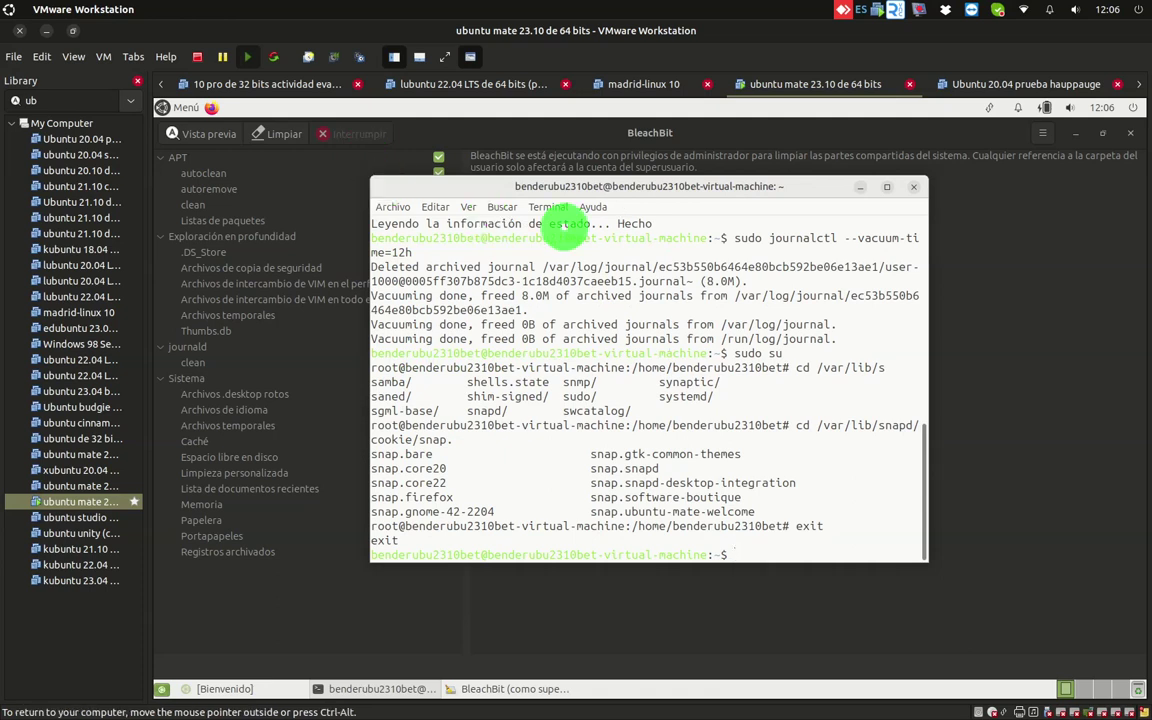
Close the terminal and BleachBit windows in the virtual machine
left_click(909, 192)
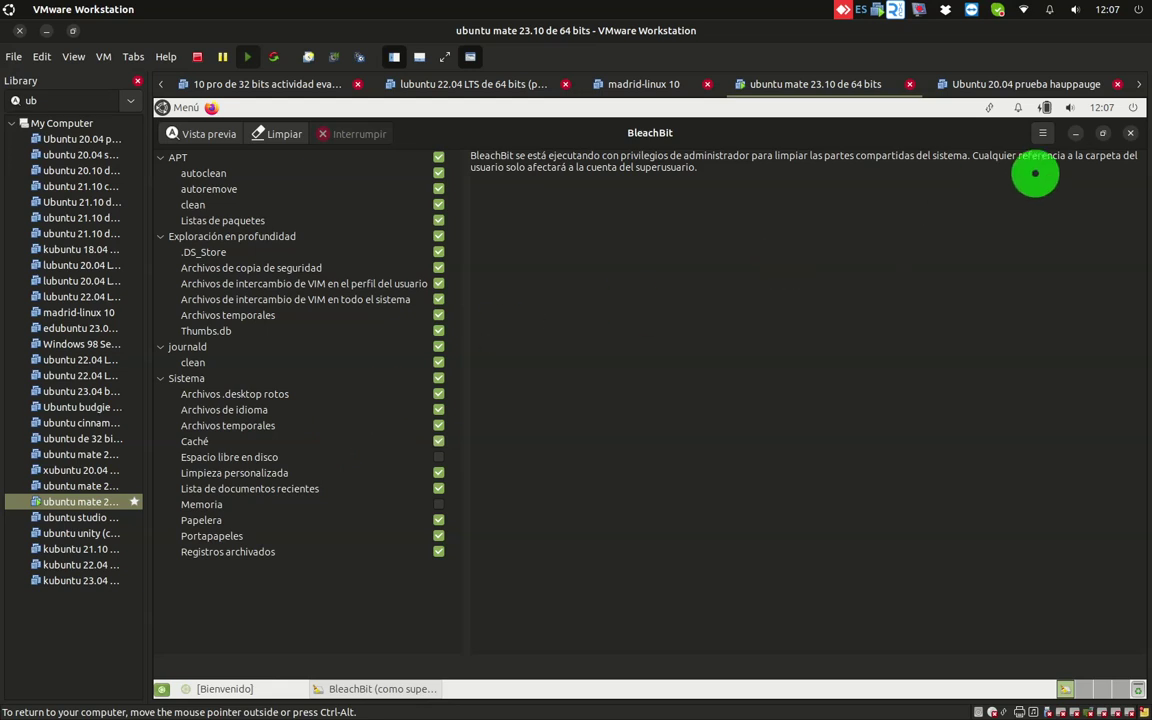
left_click(1131, 135)
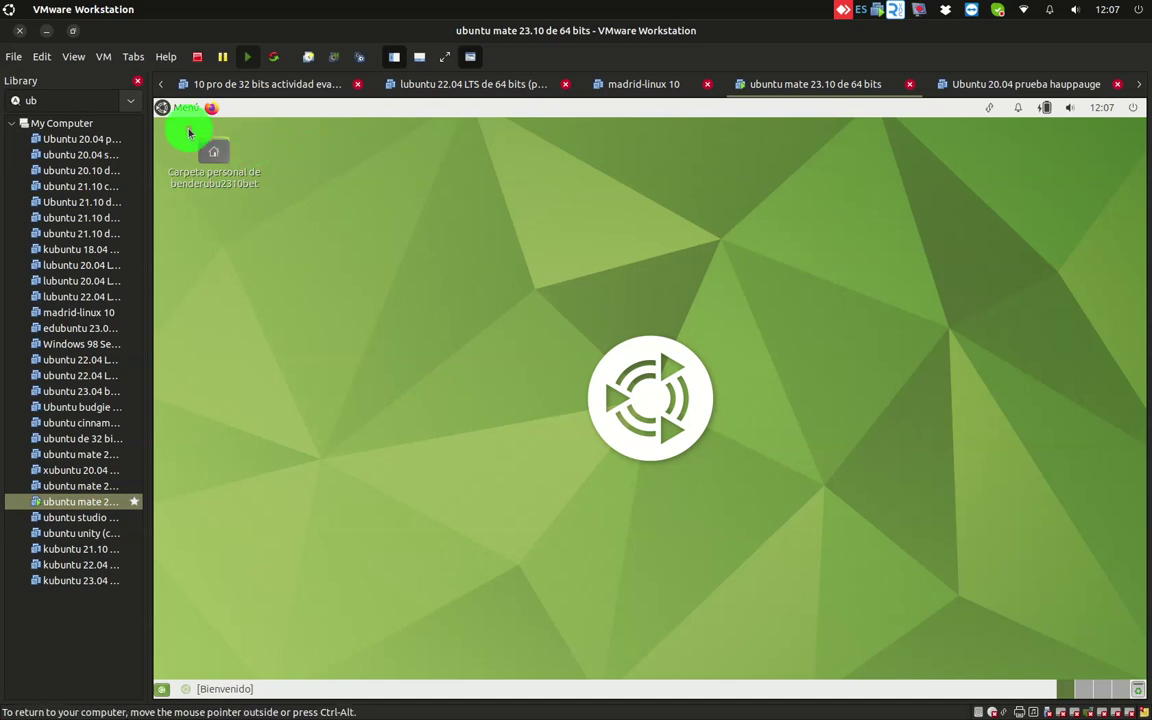
left_click(19, 31)
left_click(7, 8)
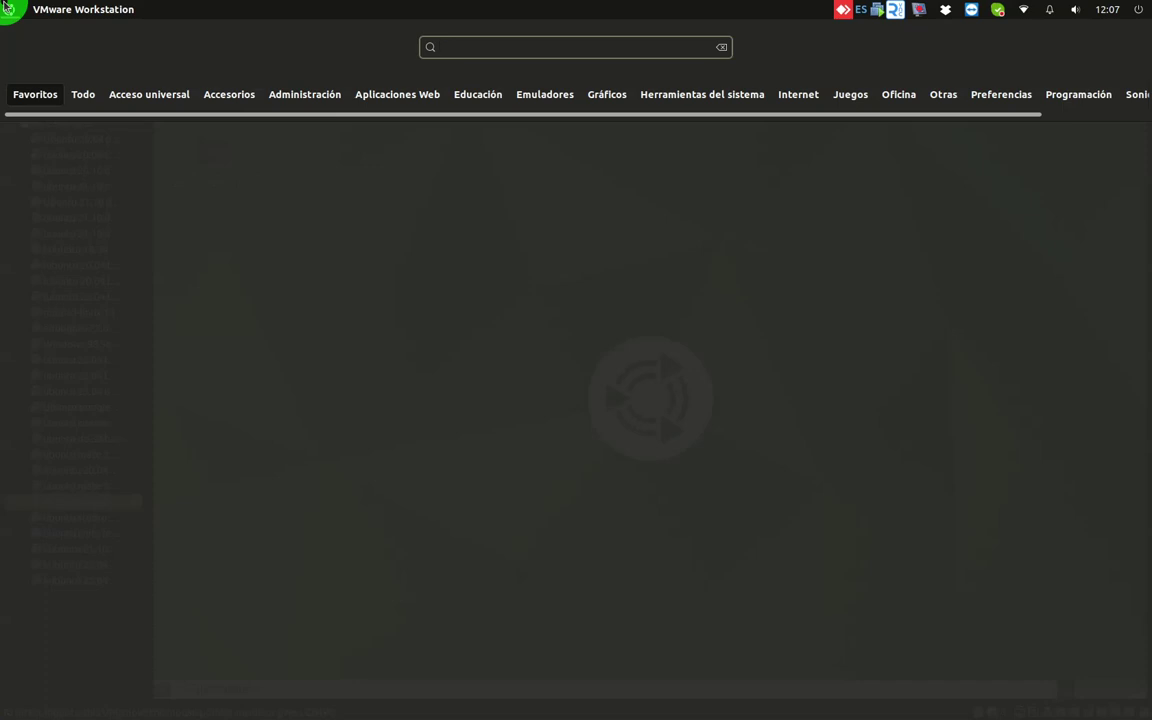
left_click(7, 8)
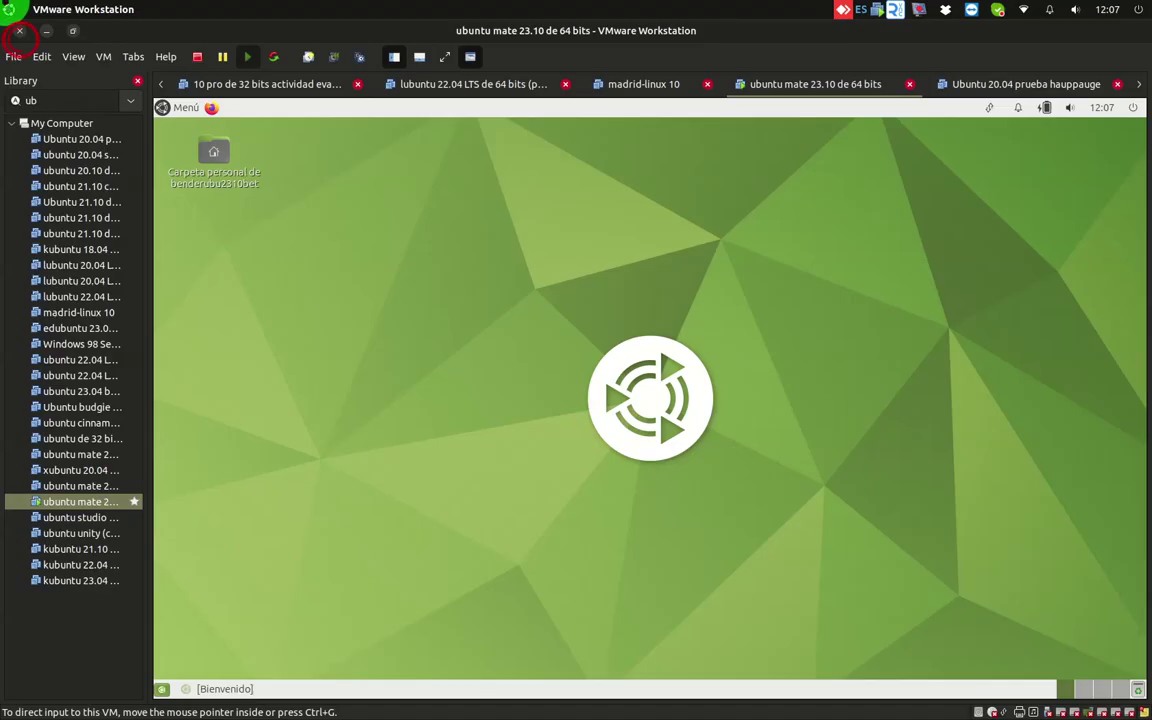
left_click(785, 692)
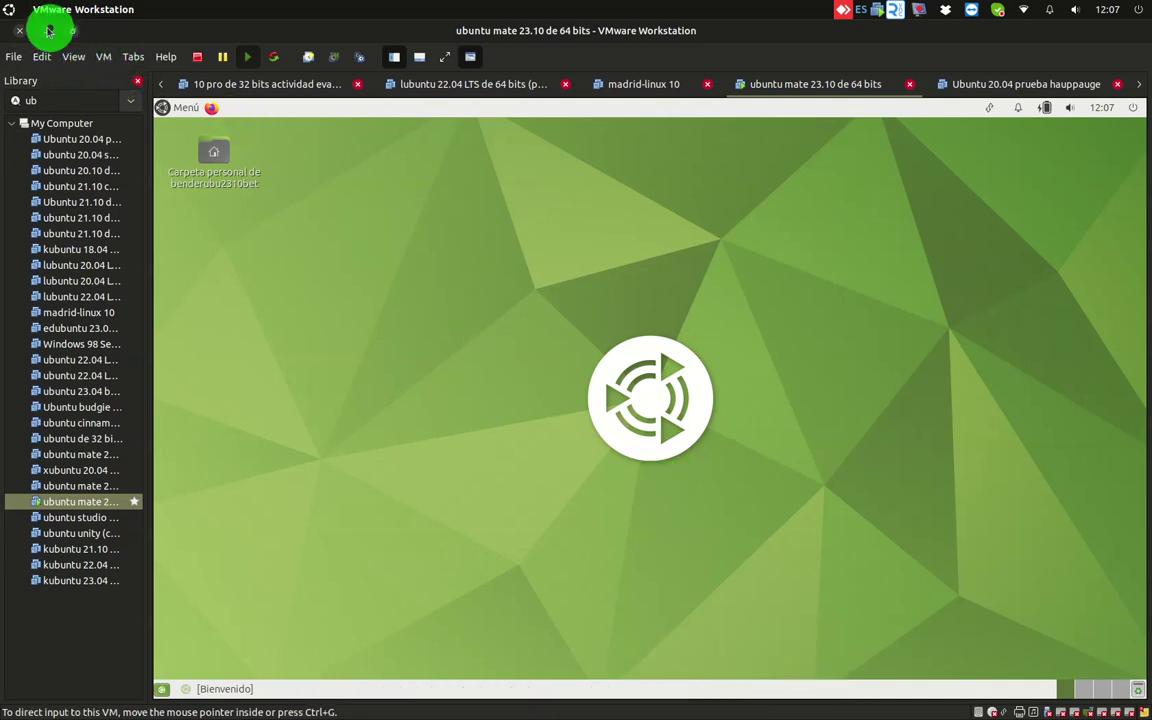
Search the host system's applications for "ble", open the regular BleachBit and look through its cleaner options down to Transmission
left_click(7, 8)
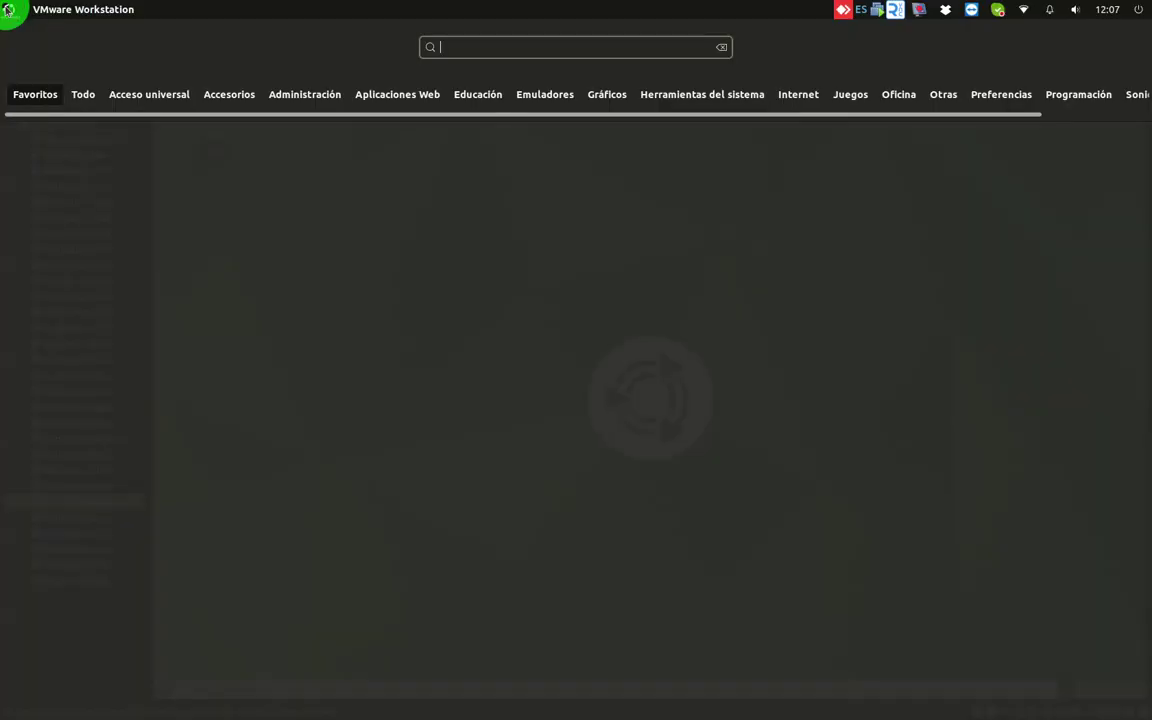
type("ble")
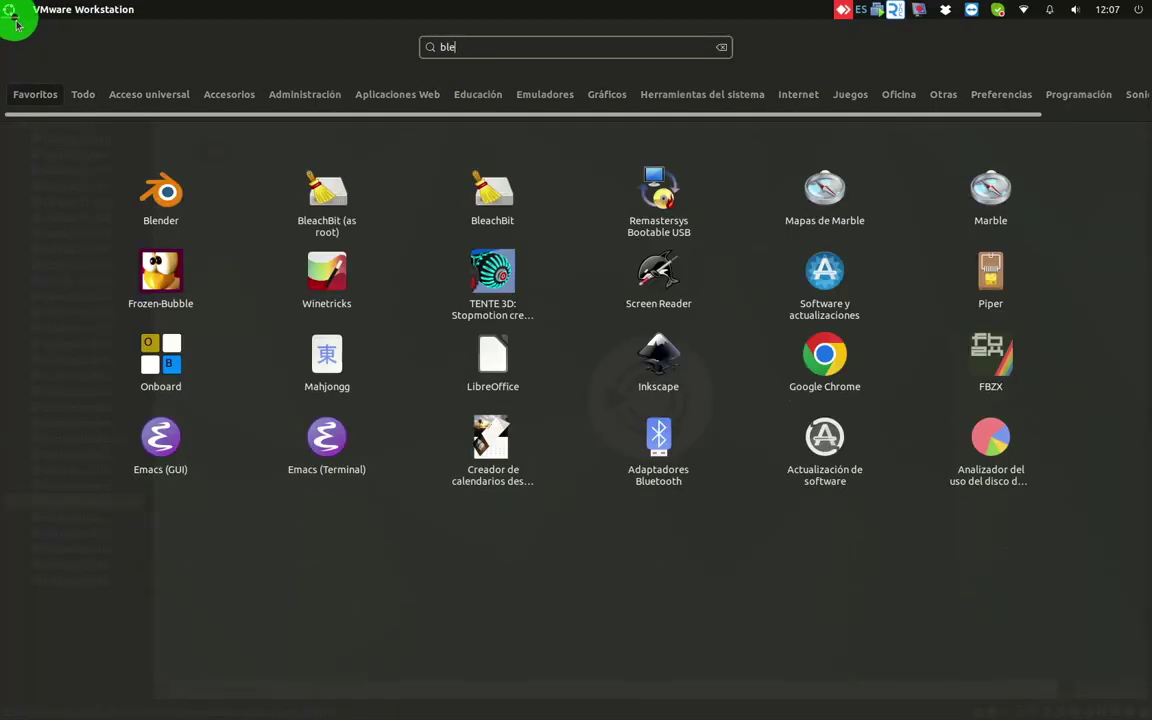
left_click(468, 188)
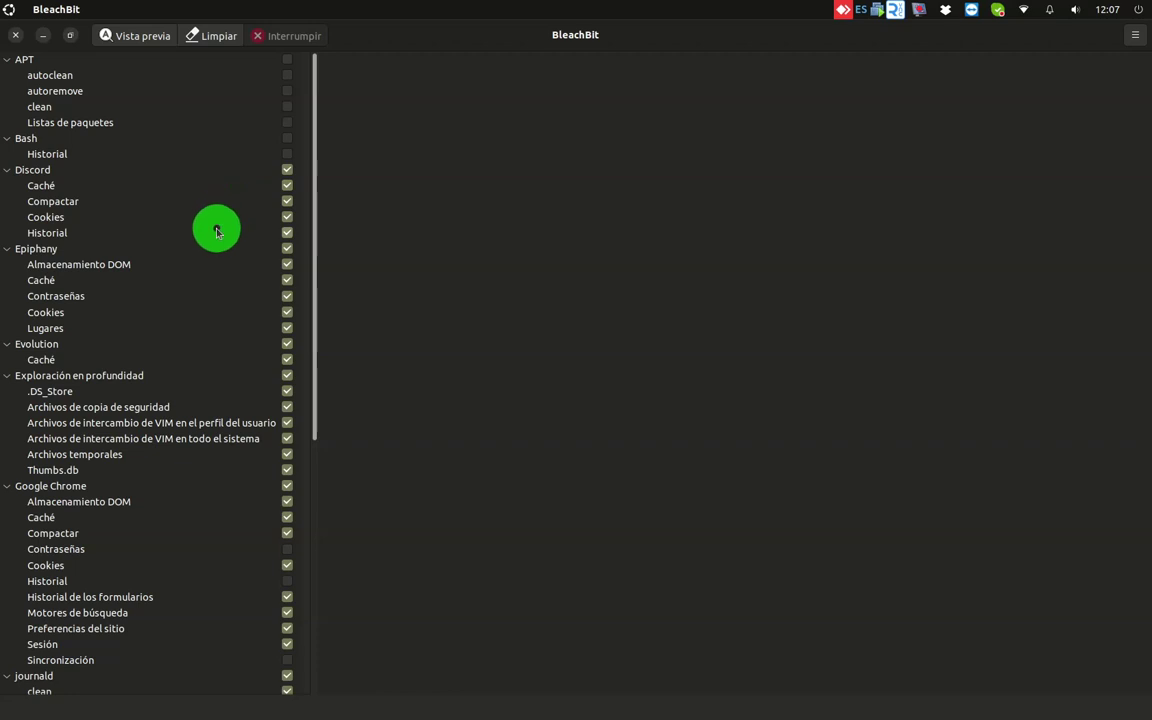
scroll(217, 232, "down", 4)
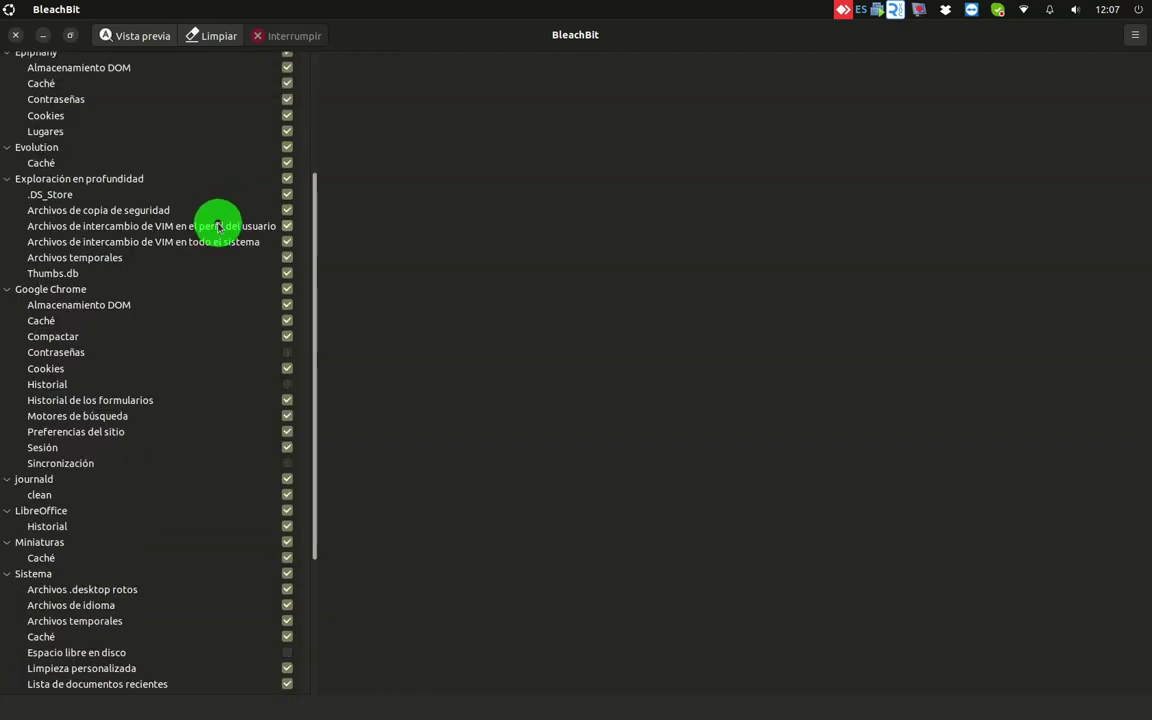
scroll(218, 228, "down", 3)
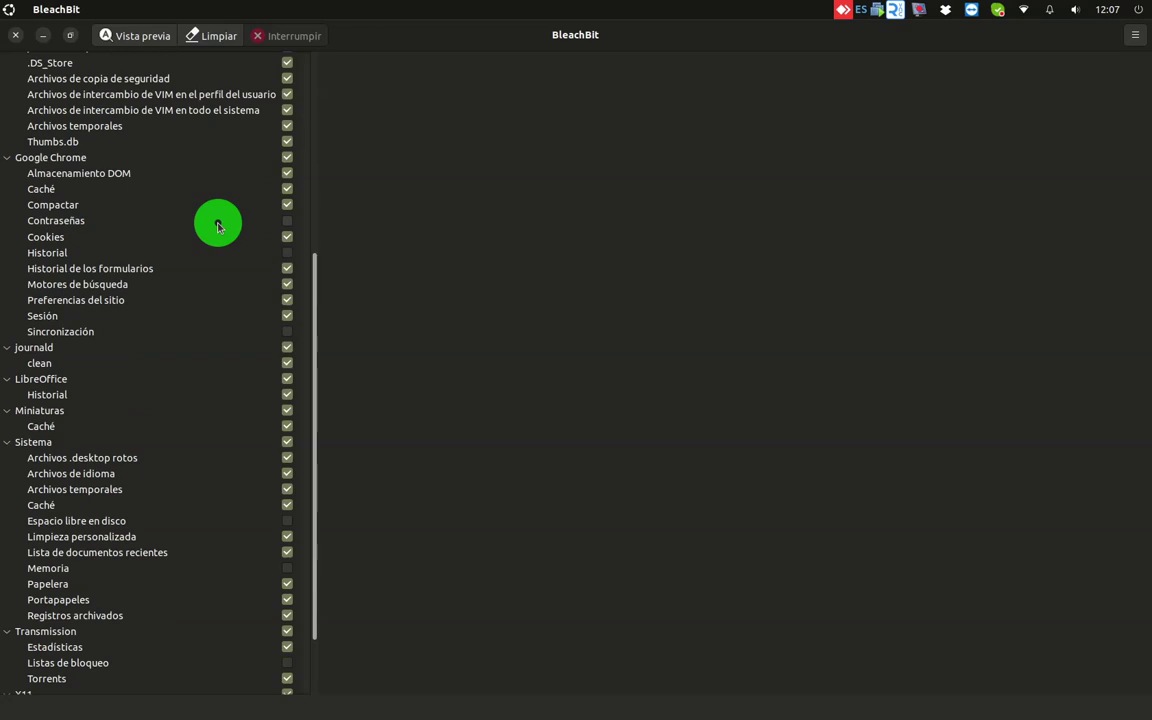
Review the host's BleachBit cleaner options from the Zoom entries up to APT and down to Google Chrome, and close BleachBit
scroll(221, 219, "down", 2)
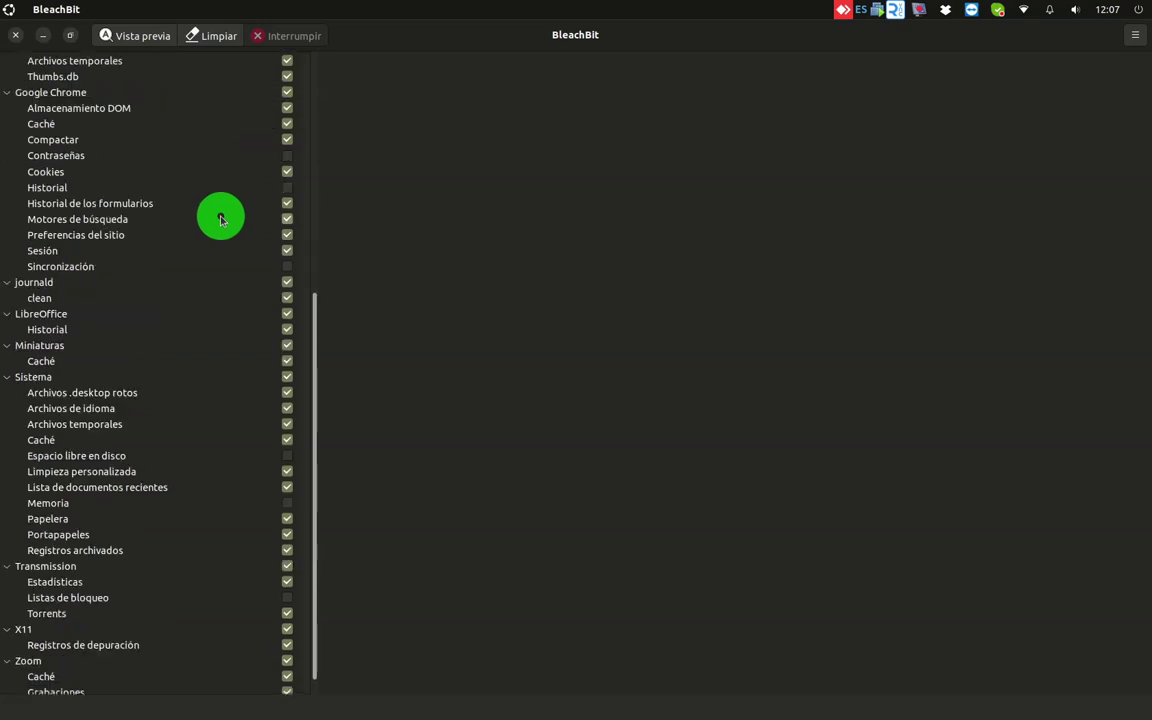
scroll(221, 219, "up", 9)
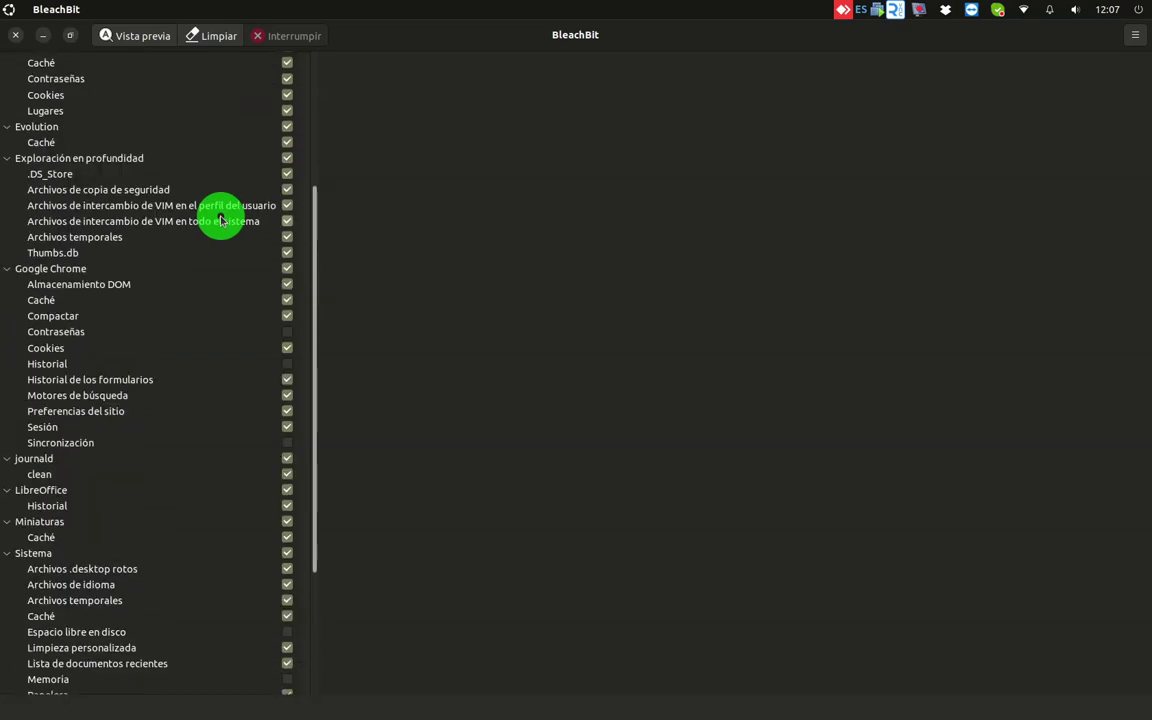
scroll(221, 195, "up", 1)
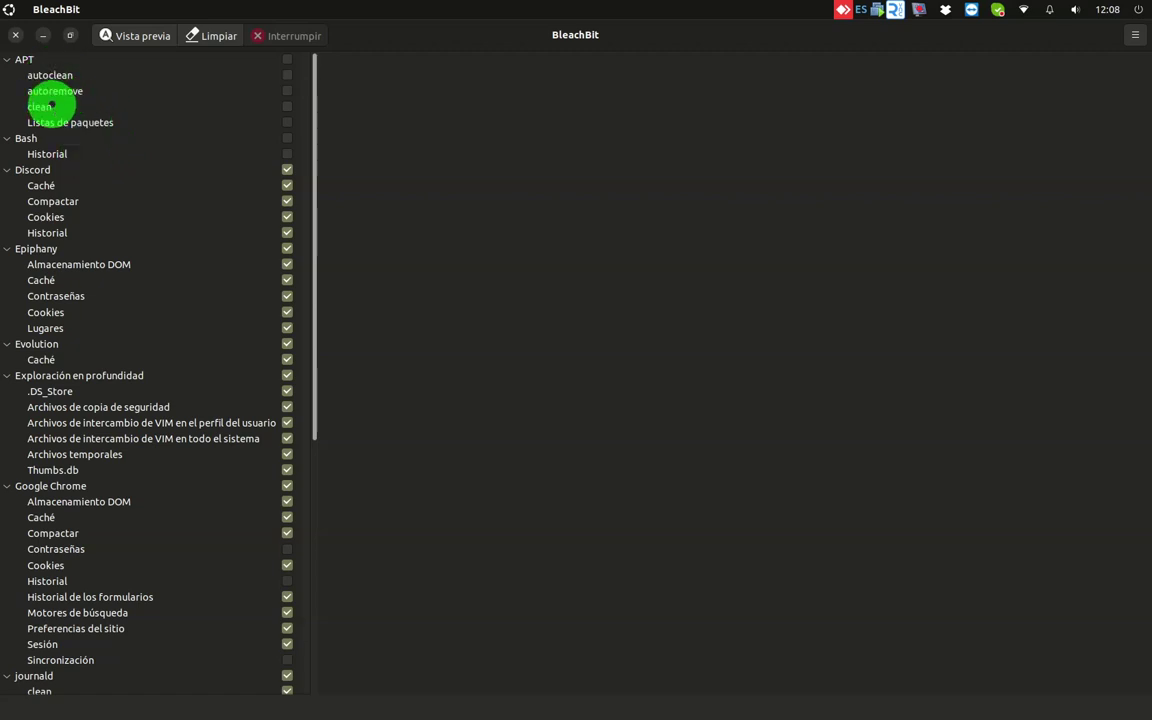
scroll(172, 129, "down", 3)
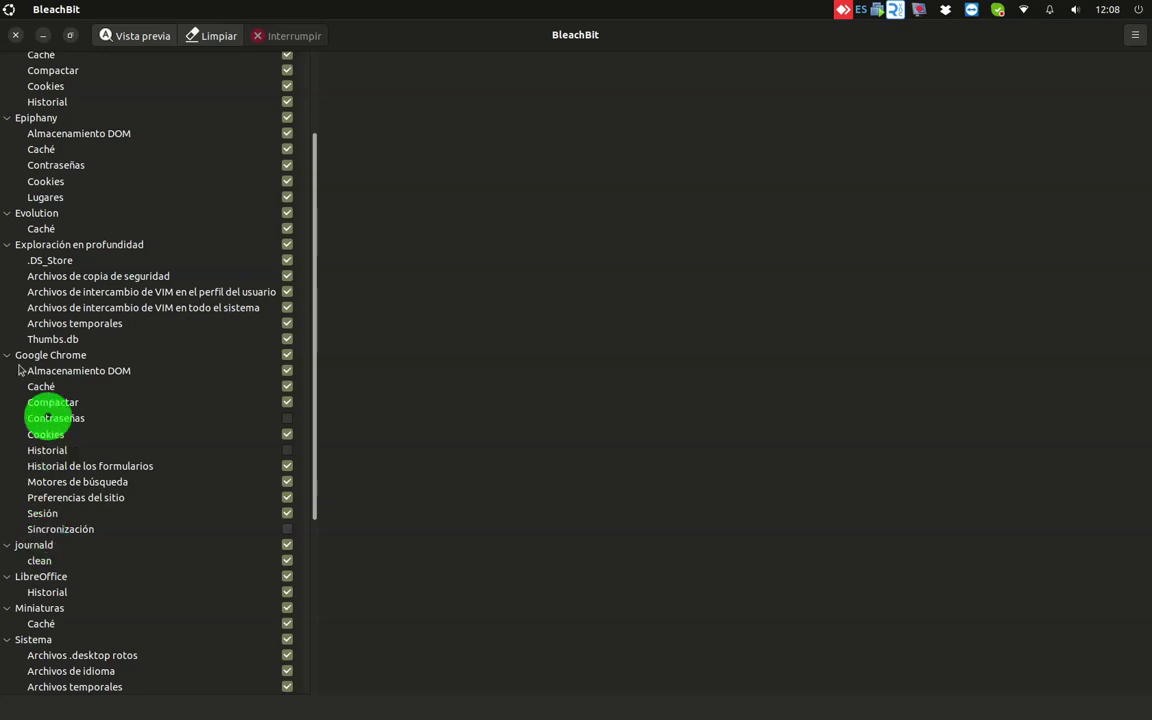
left_click(19, 37)
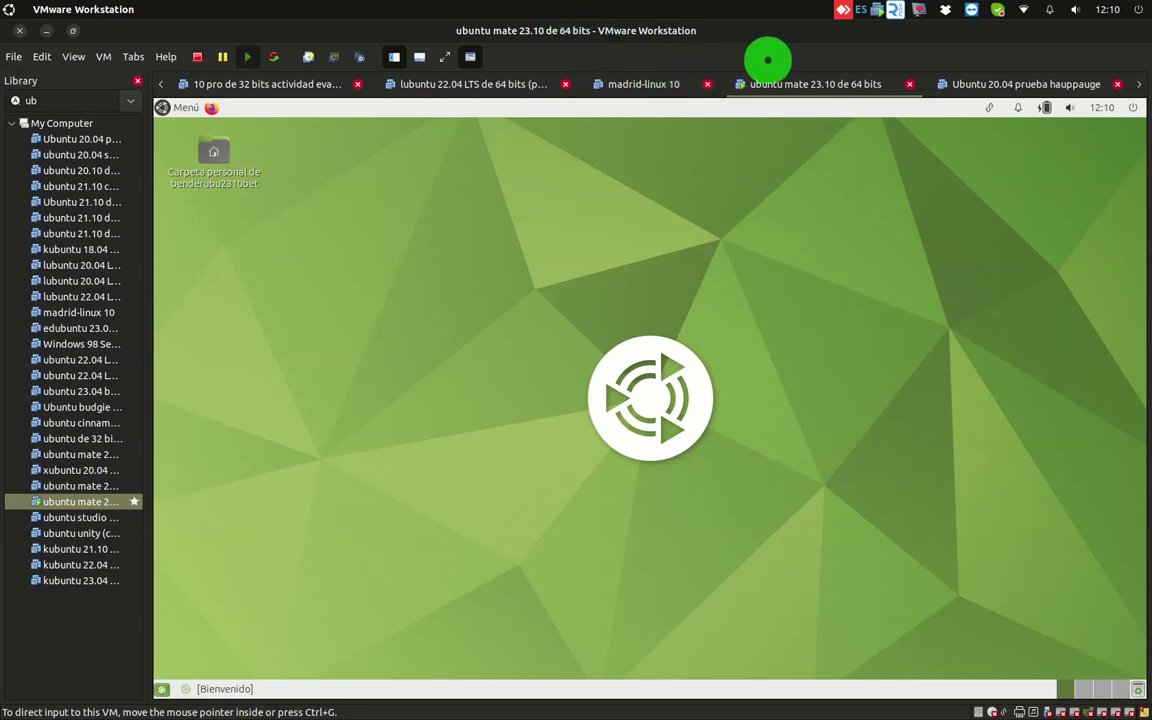
left_click(918, 12)
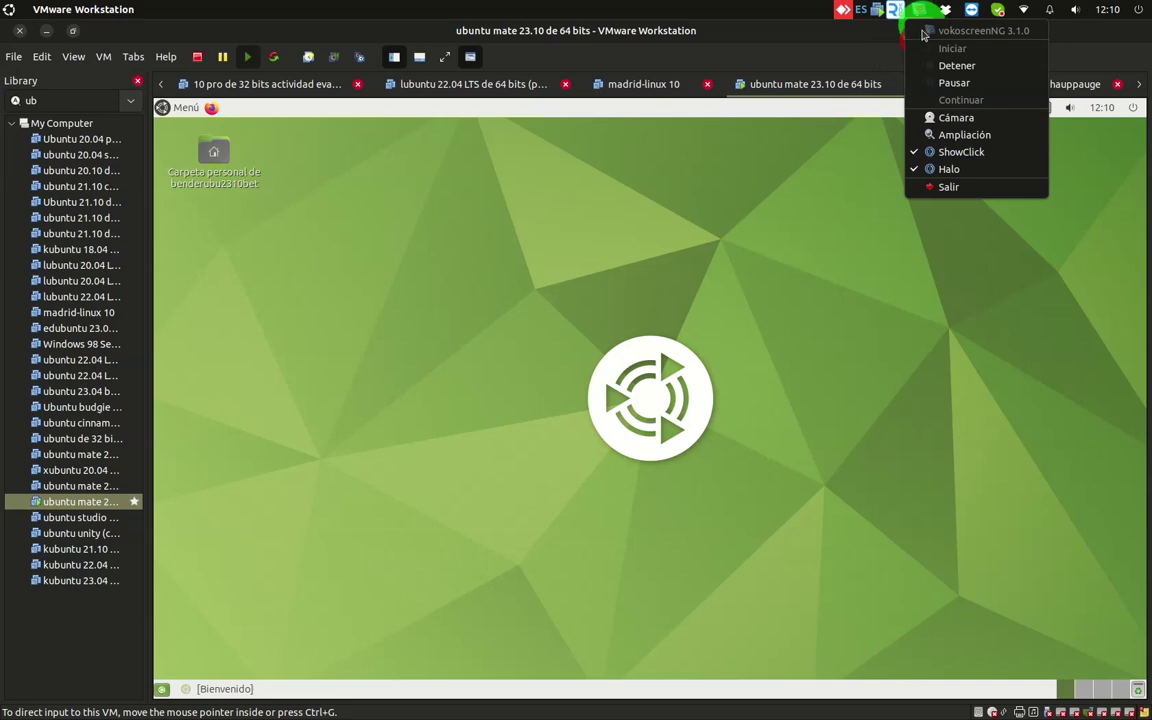